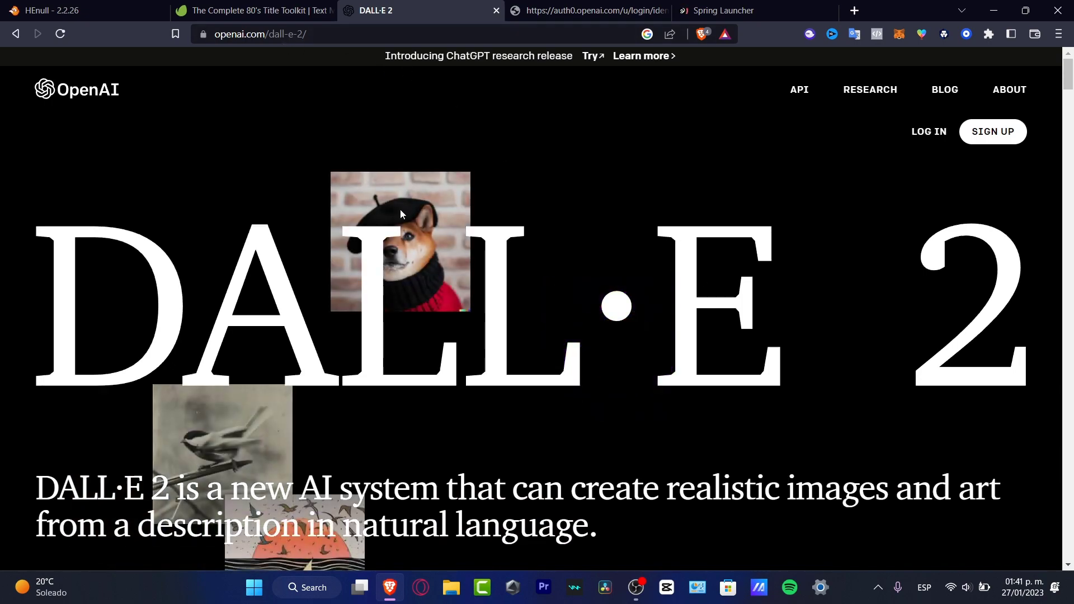
- Set the DALL·E 2 demo to 'playing basketball with cats in space' in a watercolor style
scroll(392, 210, down, 20)
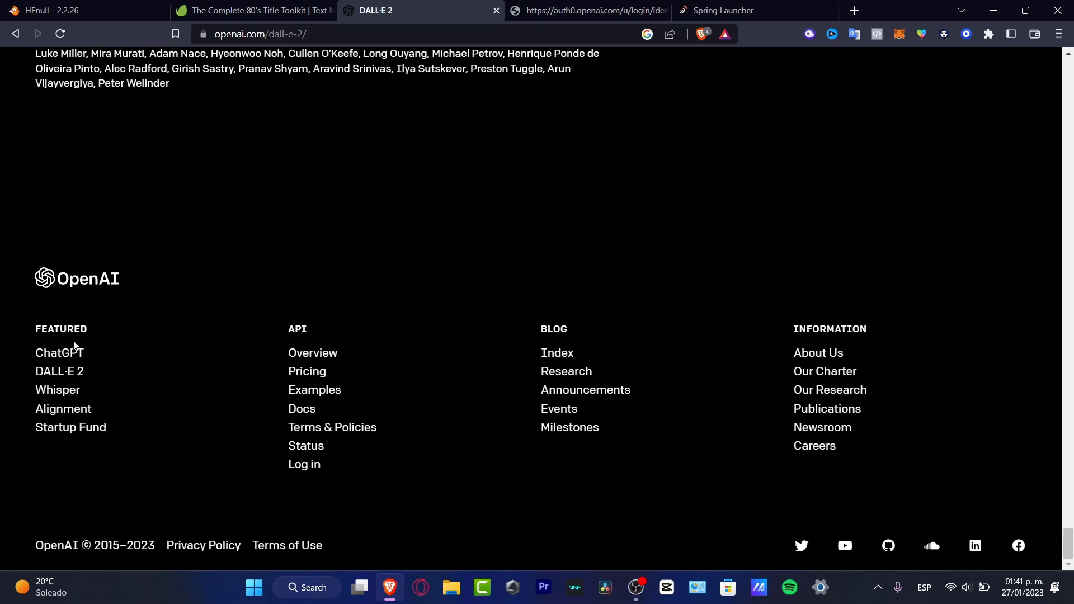
scroll(438, 369, up, 8)
scroll(438, 370, up, 20)
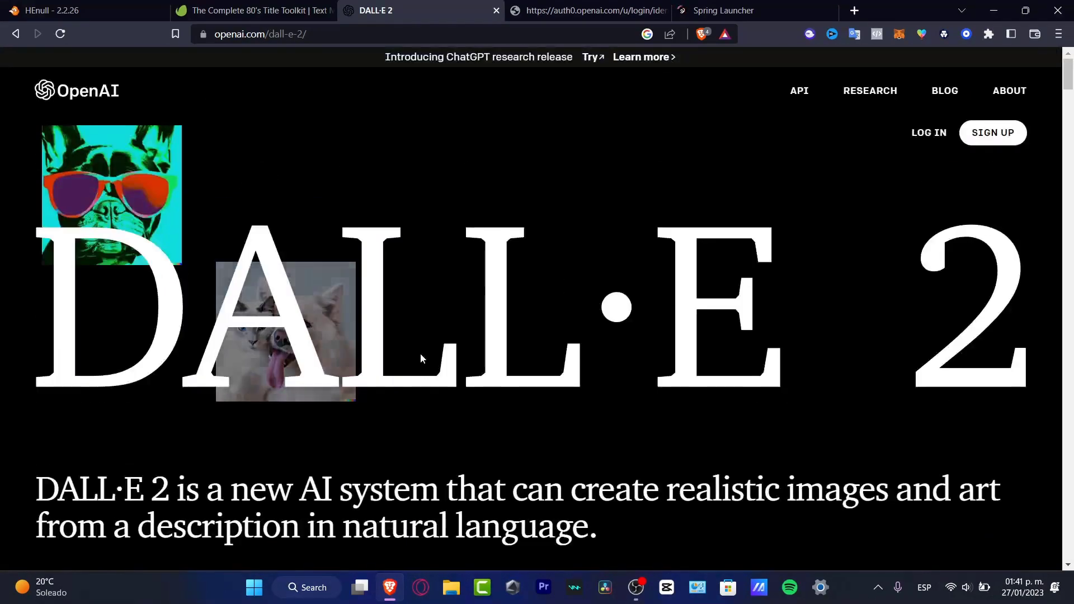
scroll(649, 351, down, 4)
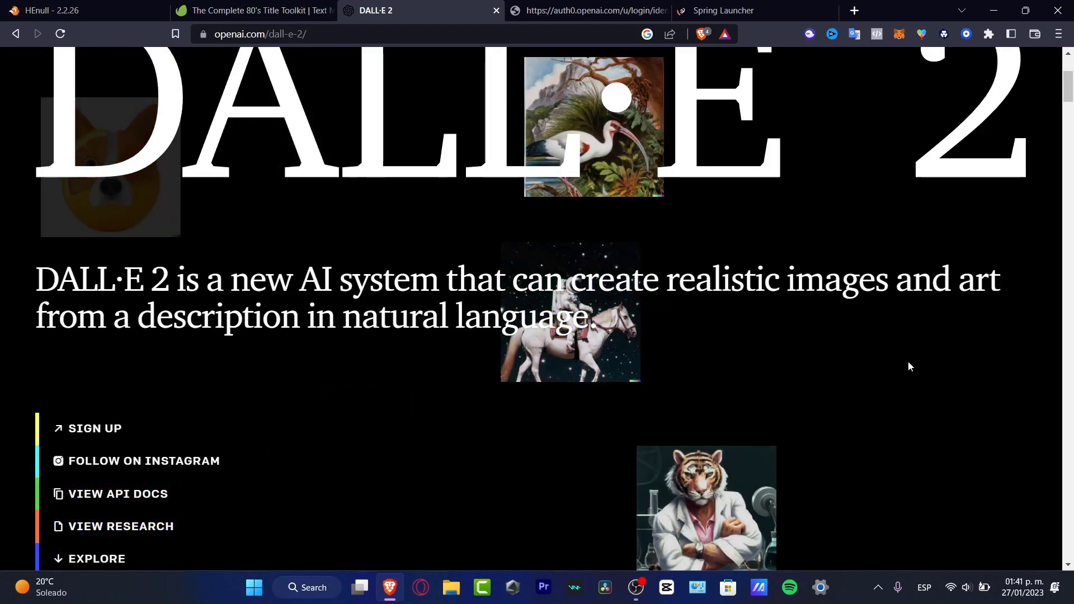
scroll(900, 368, down, 8)
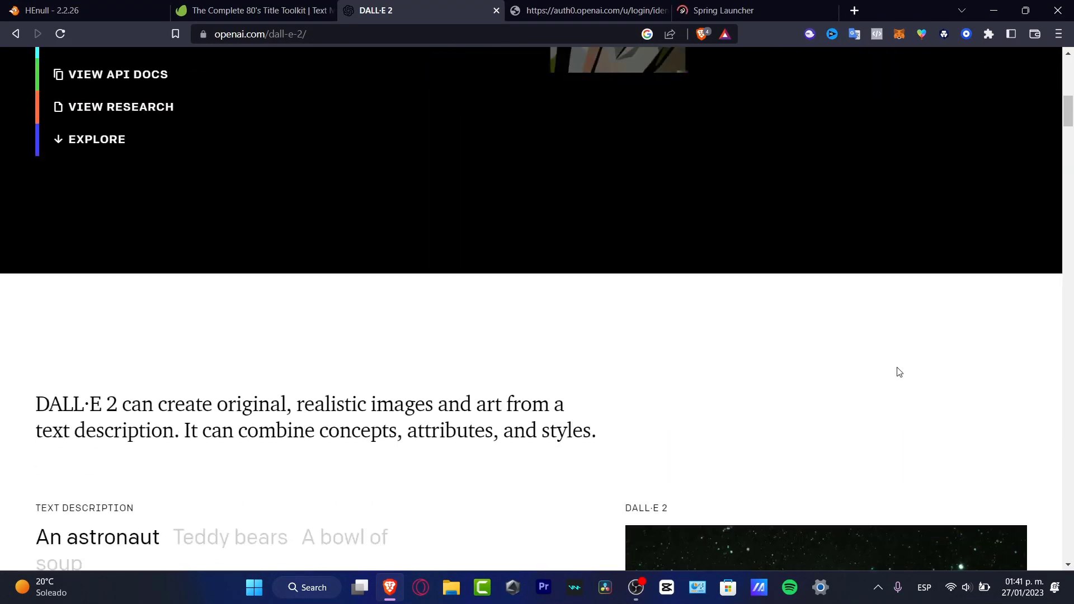
scroll(900, 372, down, 8)
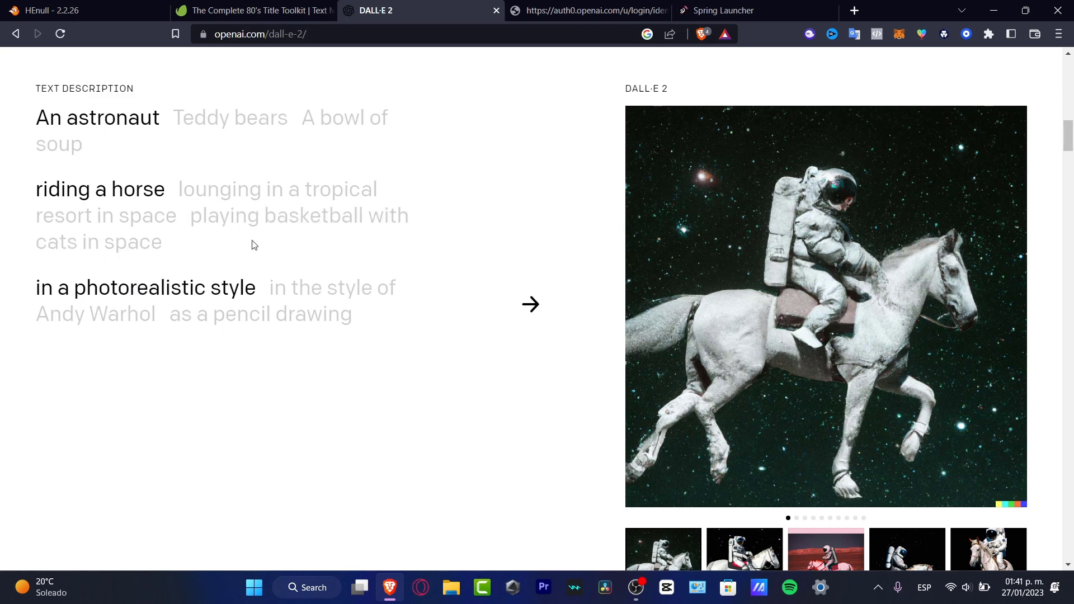
click(283, 217)
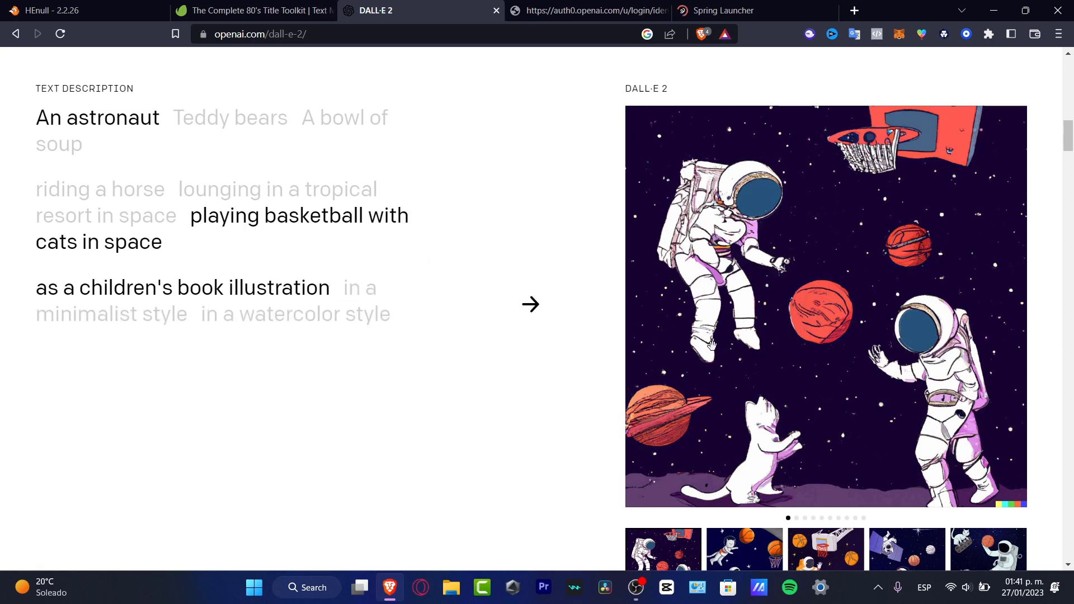
click(334, 321)
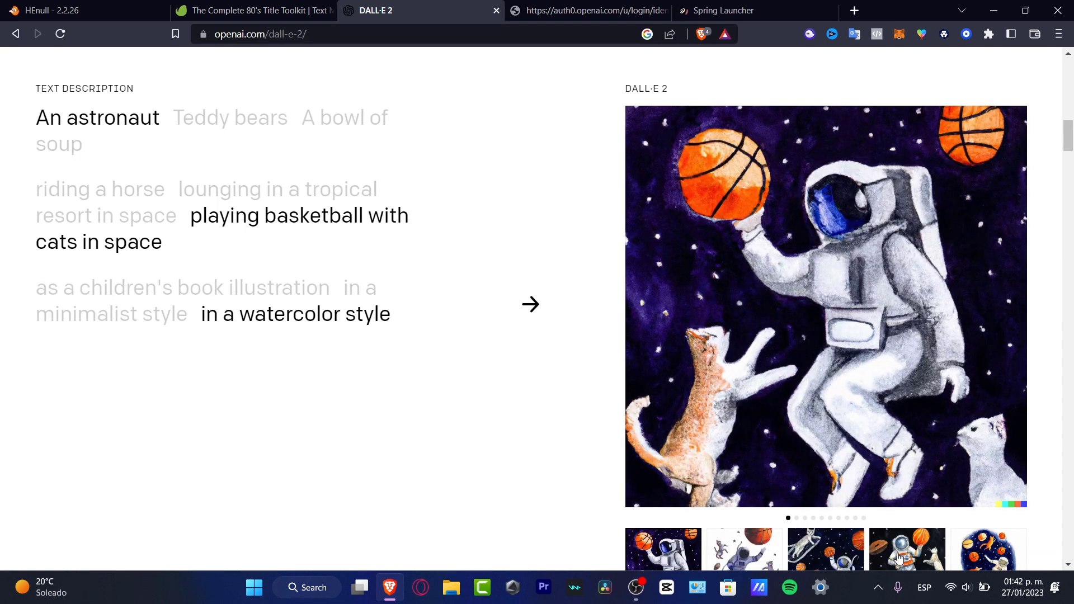
- Browse the generated watercolor variations, including the fourth and the oval one
click(879, 549)
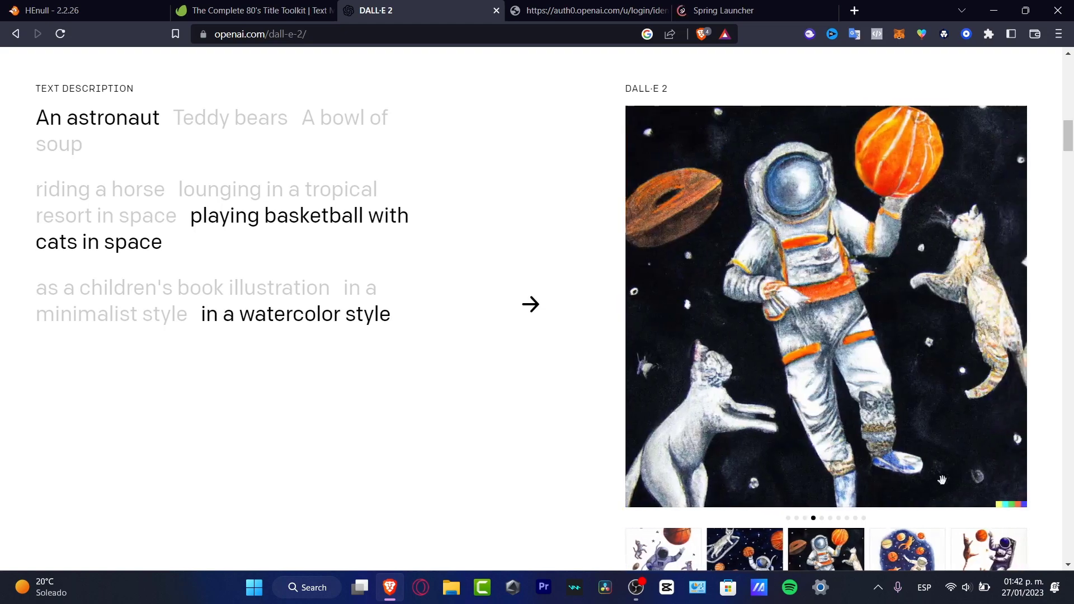
click(764, 565)
click(991, 550)
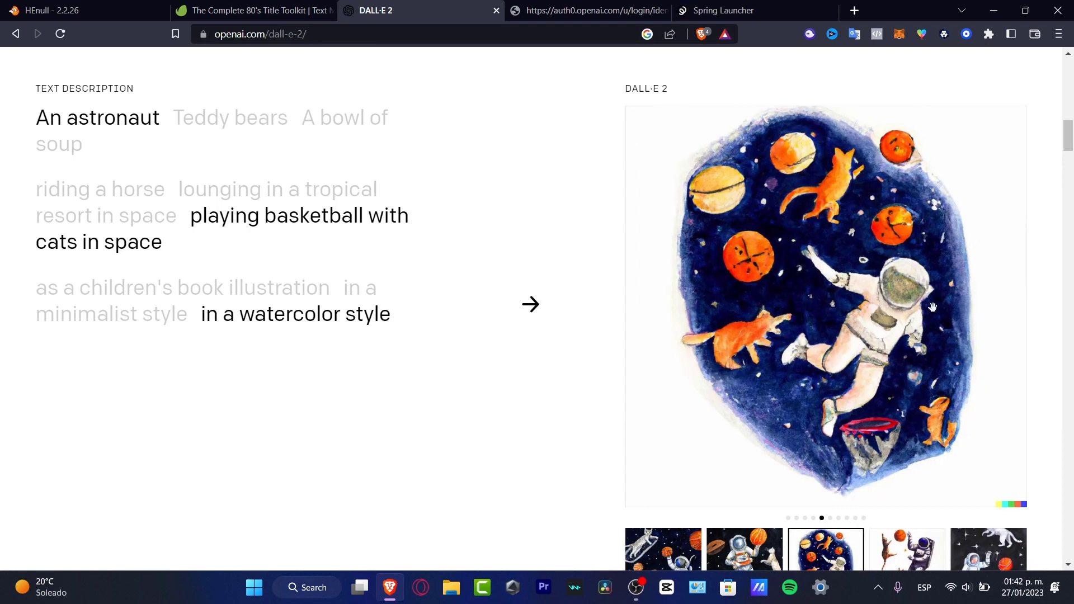
scroll(1051, 381, down, 3)
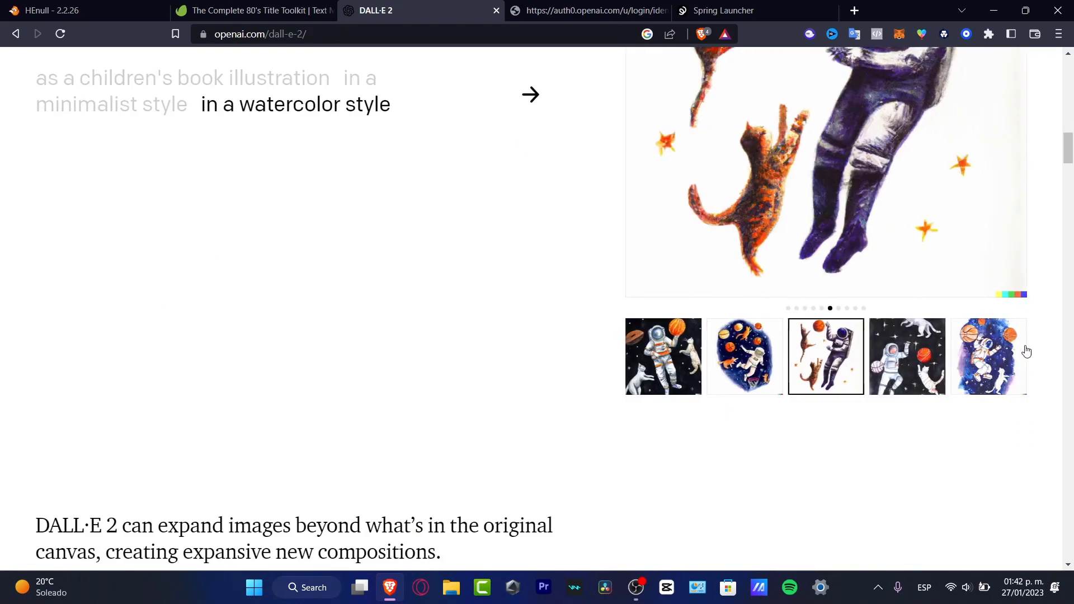
scroll(1029, 350, up, 3)
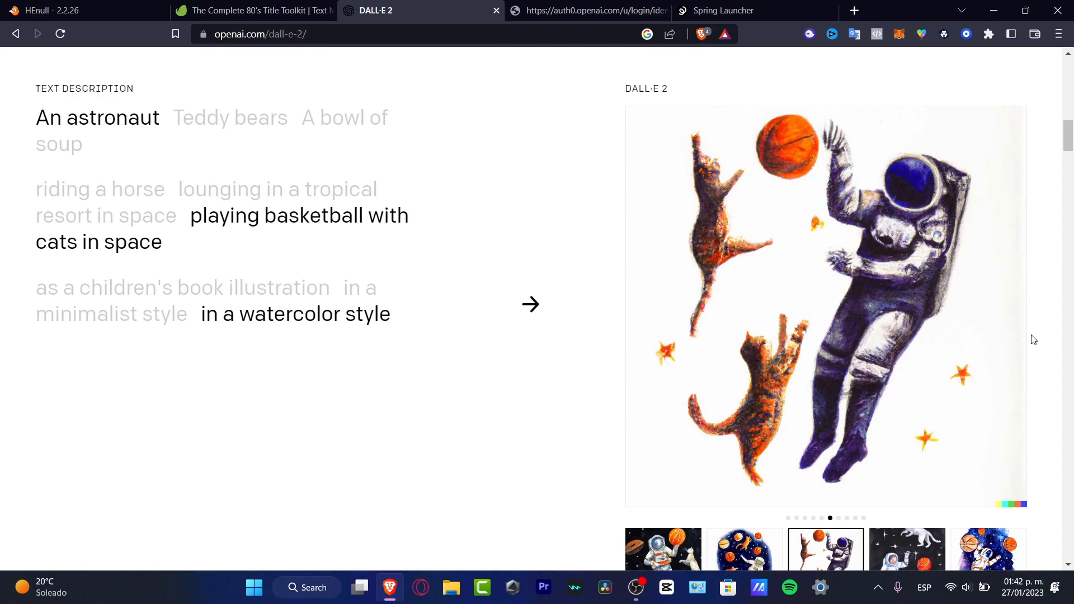
- Continue to openai.com with the first listed Google account and go back to the DALL·E 2 page
key(Home)
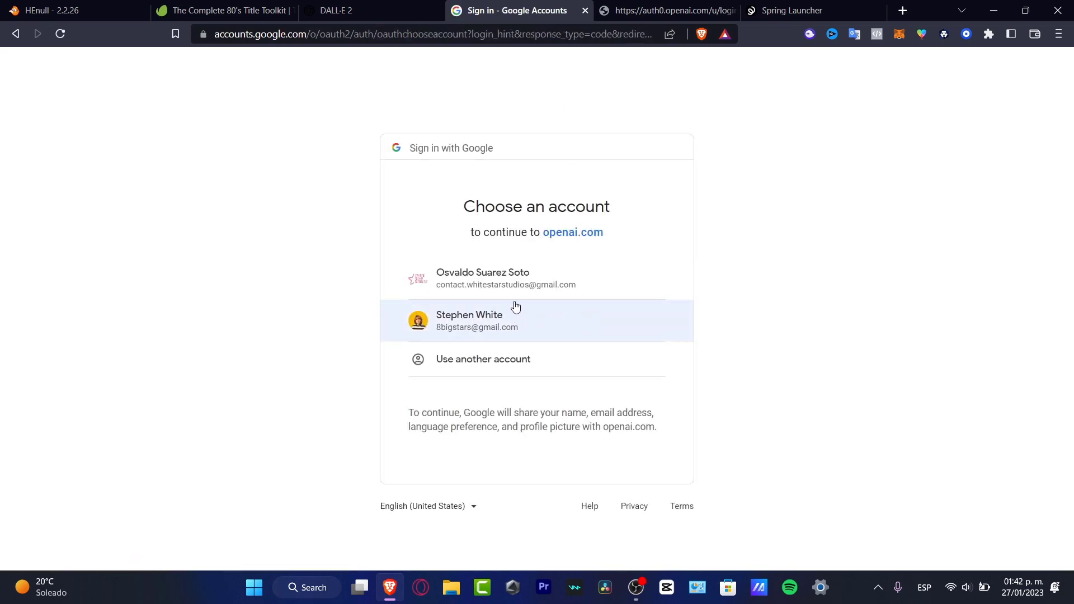
click(498, 280)
click(384, 9)
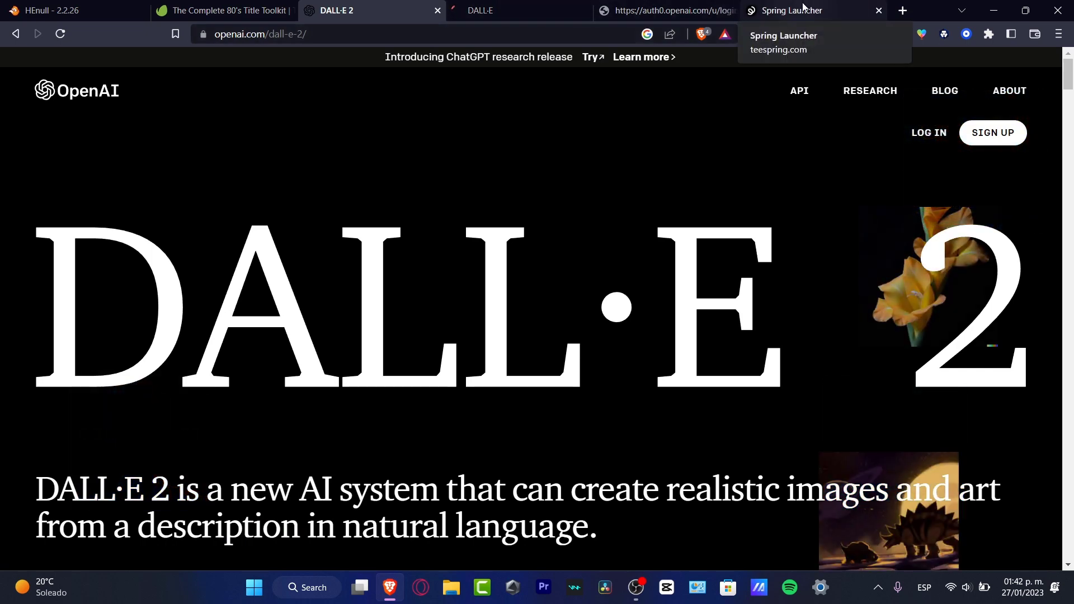
- Start a Comfort T-Shirt design in Spring Launcher with the front printable area shown
click(804, 7)
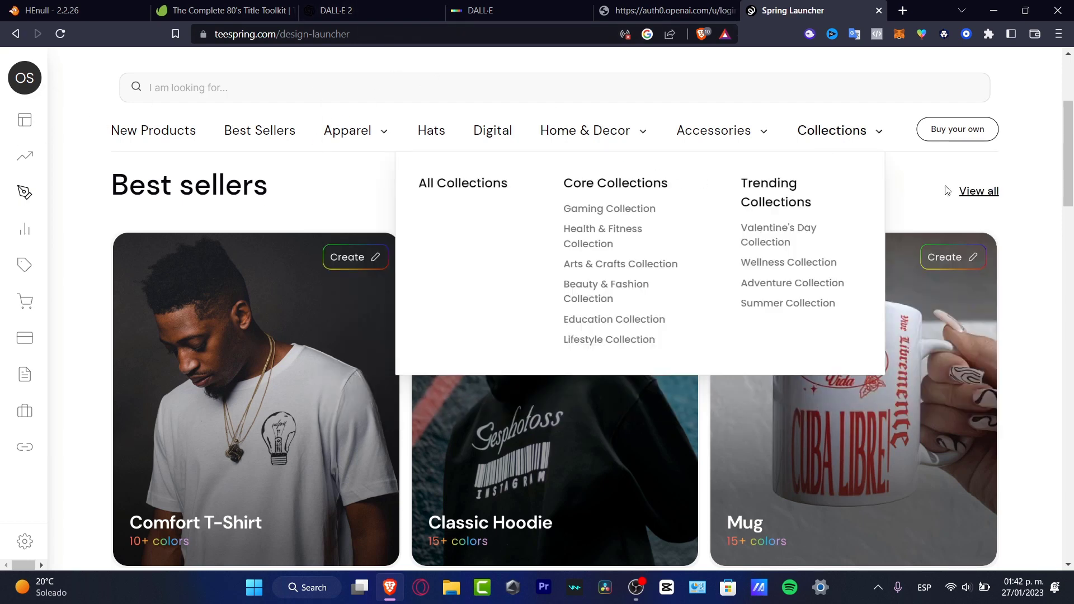
scroll(1038, 230, down, 3)
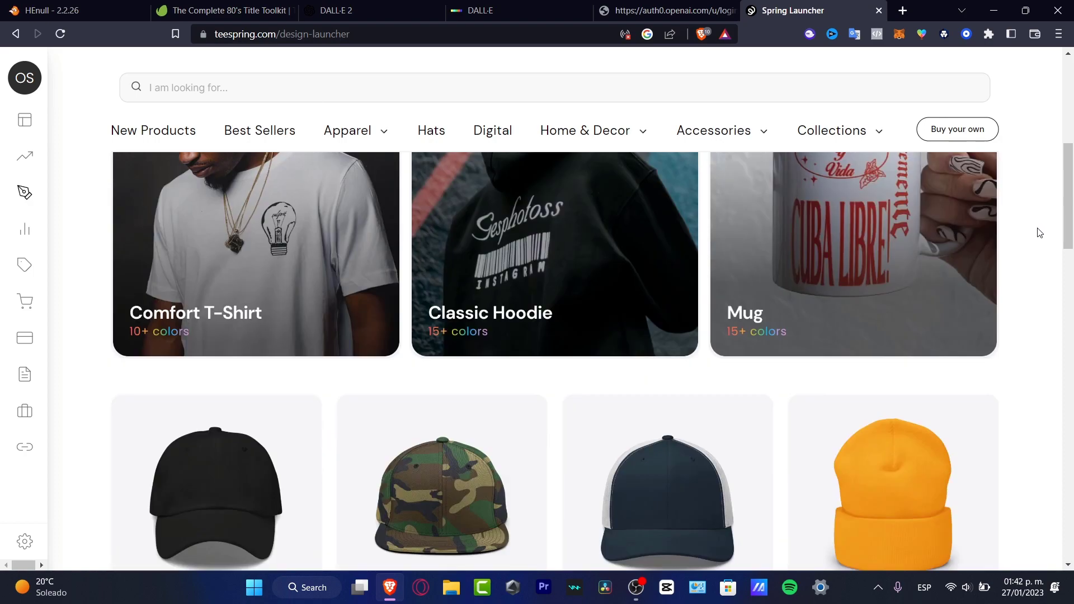
scroll(1039, 232, down, 3)
scroll(1039, 232, up, 3)
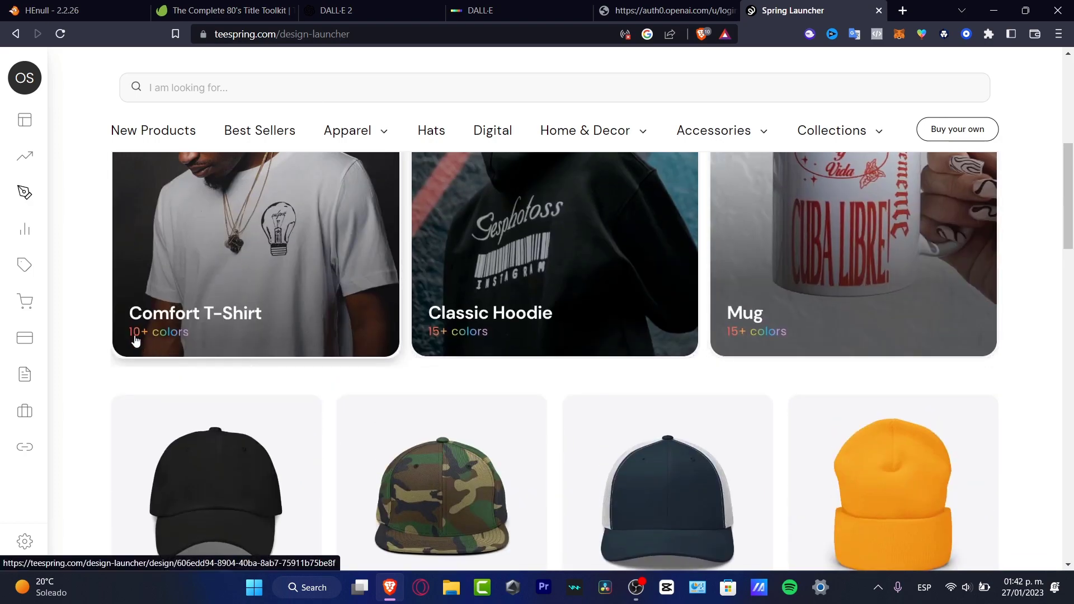
click(239, 301)
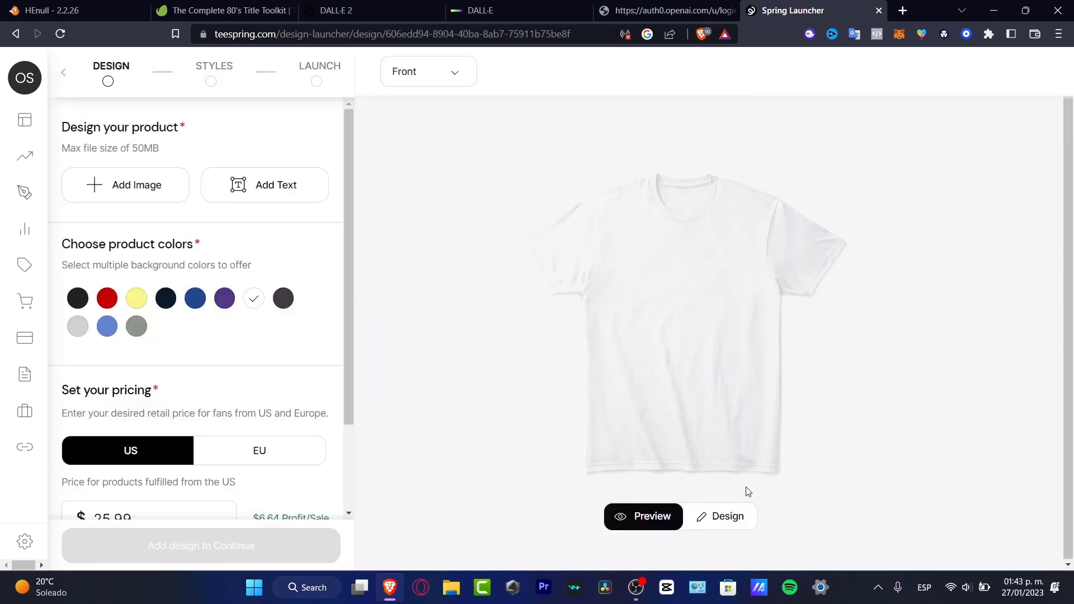
click(744, 528)
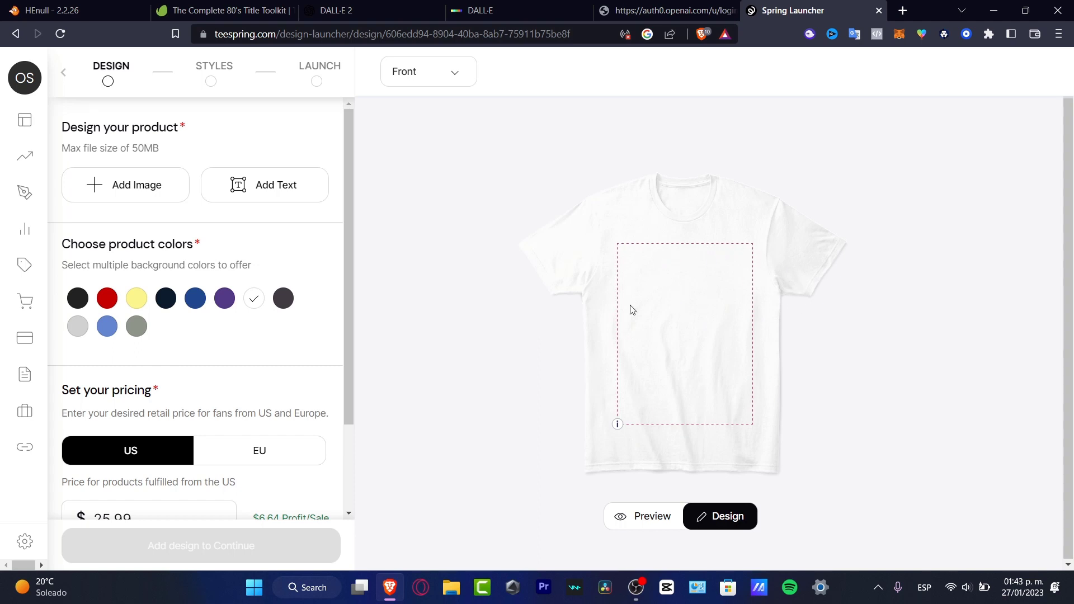
- Sign in to OpenAI with Google using another account, entering its e-mail address and password
key(ctrl+shift+Tab)
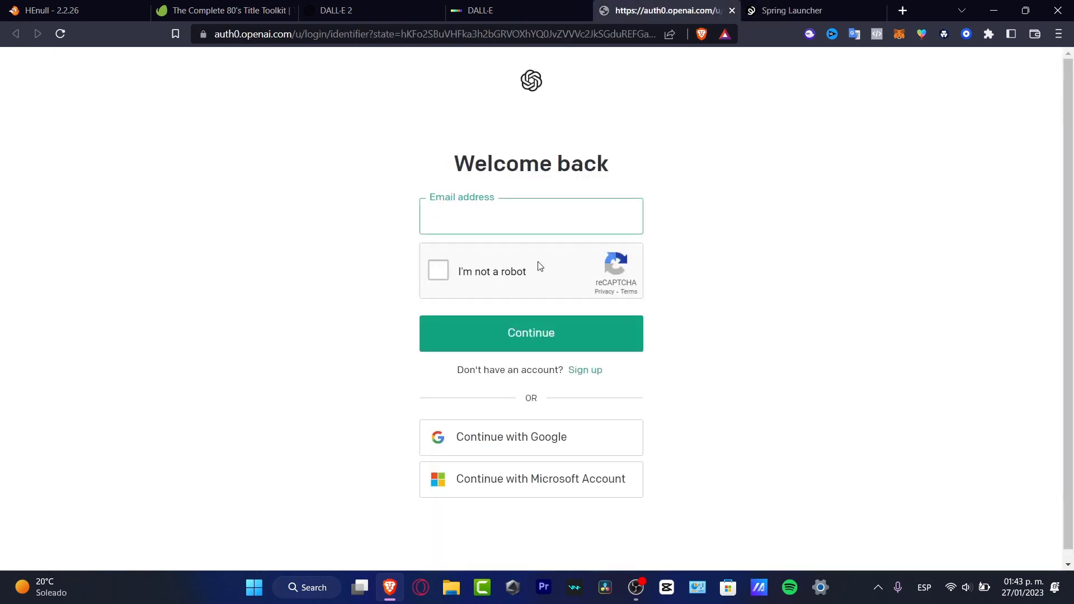
click(556, 437)
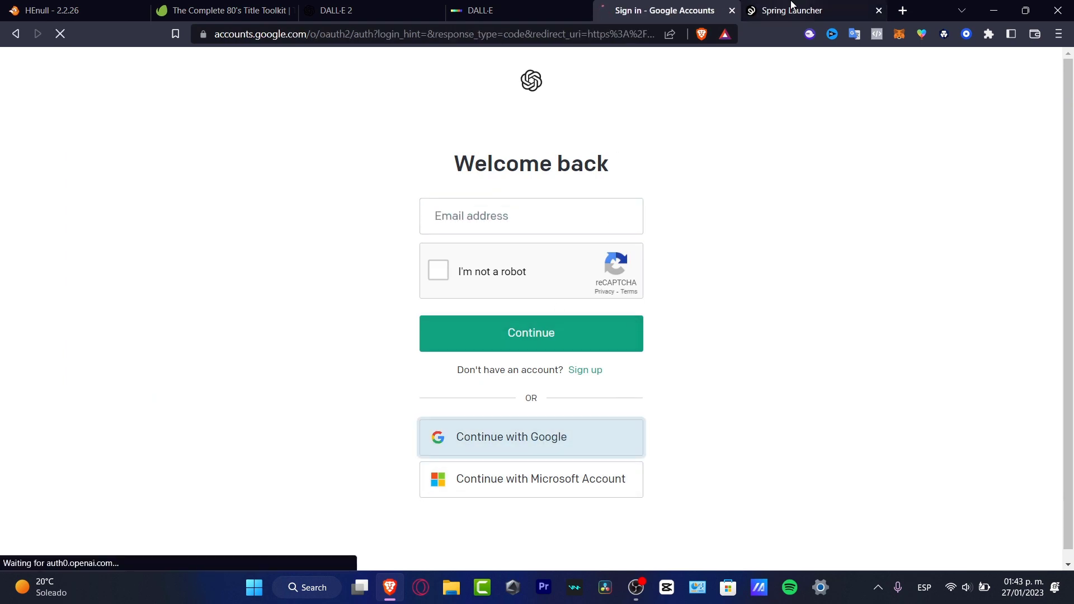
click(547, 370)
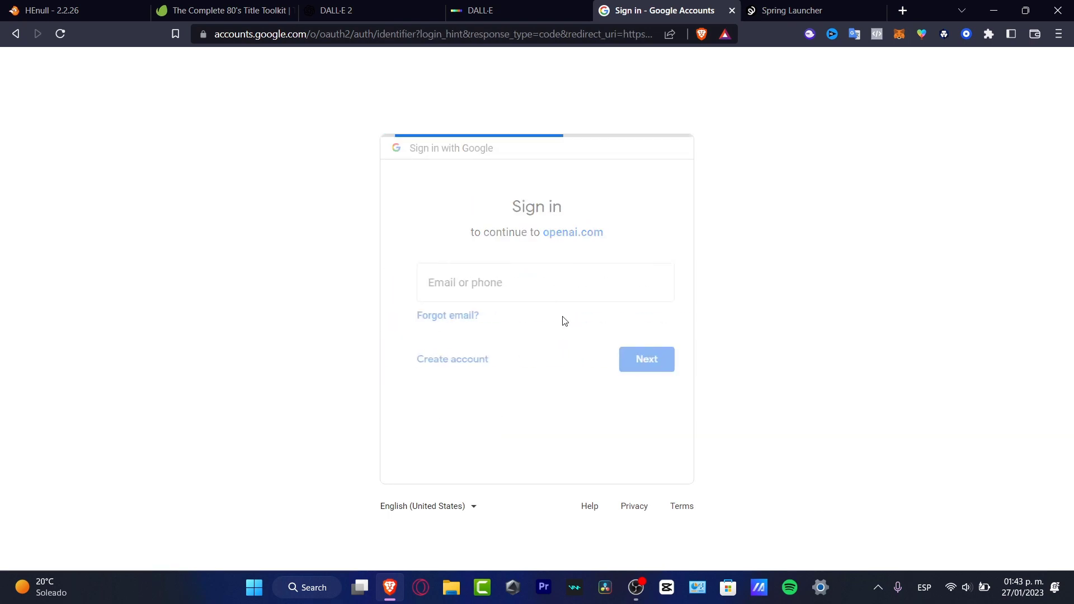
text(osva)
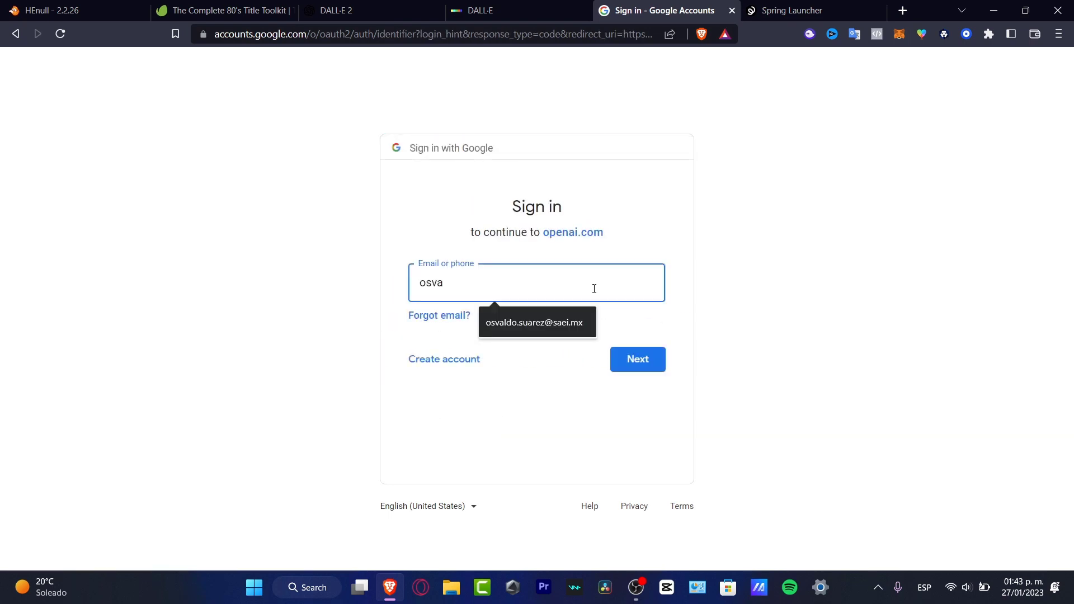
click(569, 322)
key(Return)
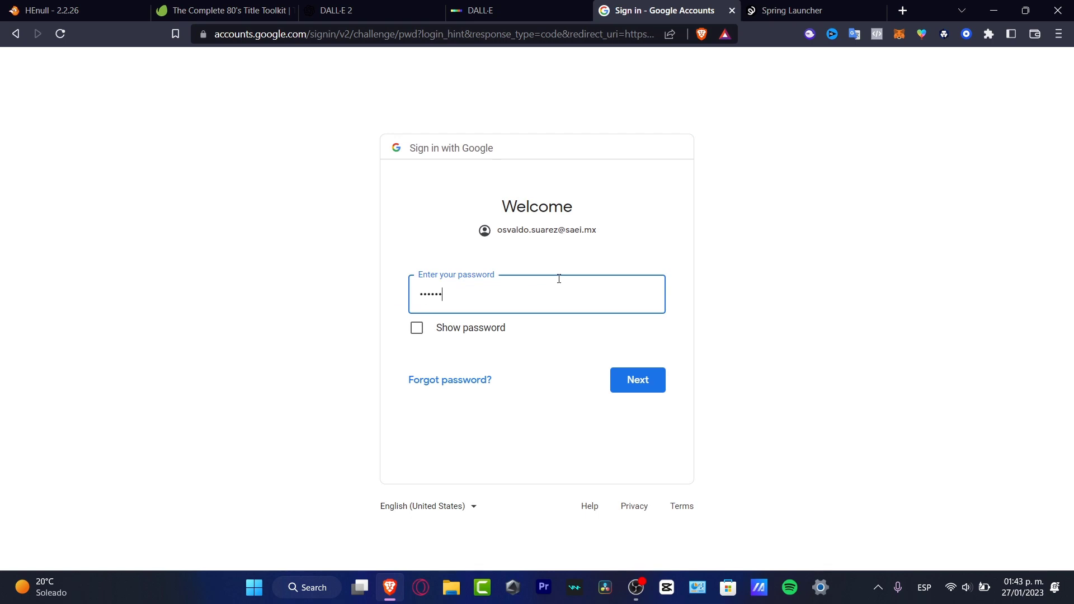
key(Return)
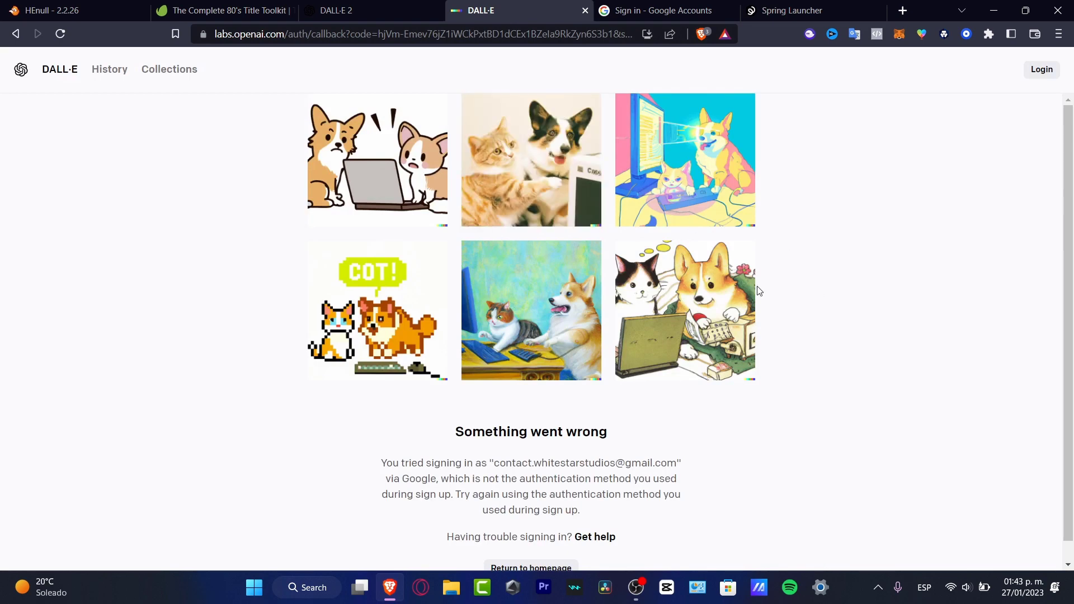
- Close the failed DALL·E sign-in tab and return to the DALL·E 2 page
click(59, 75)
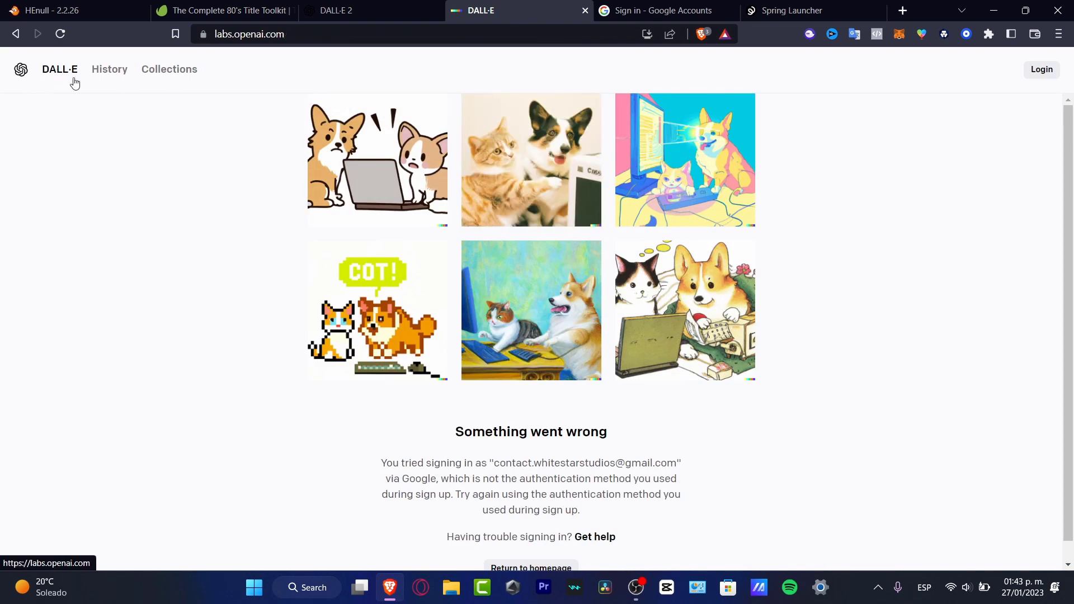
click(585, 11)
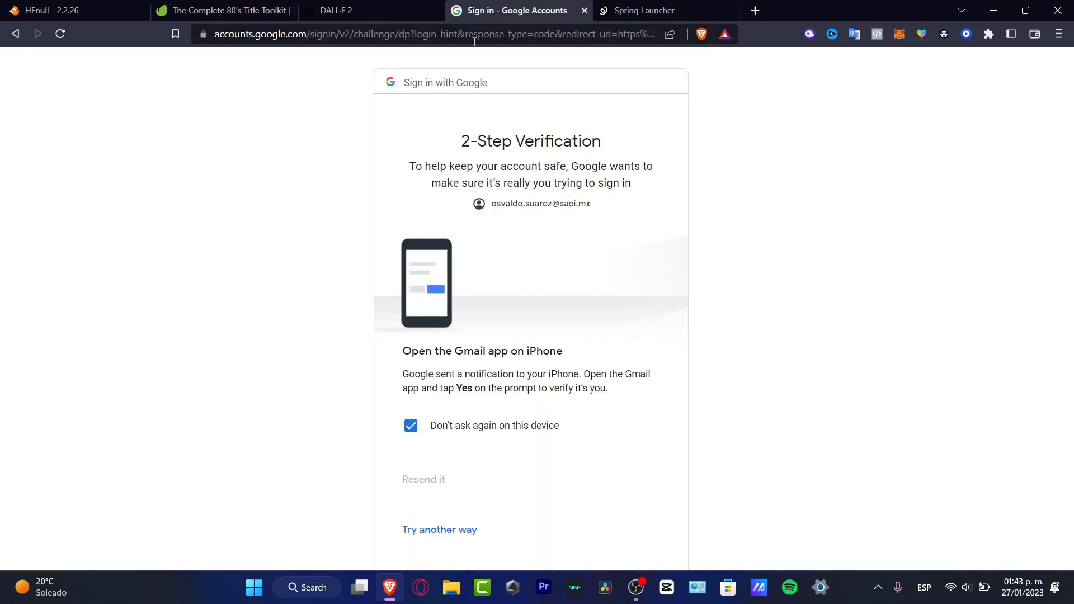
click(342, 10)
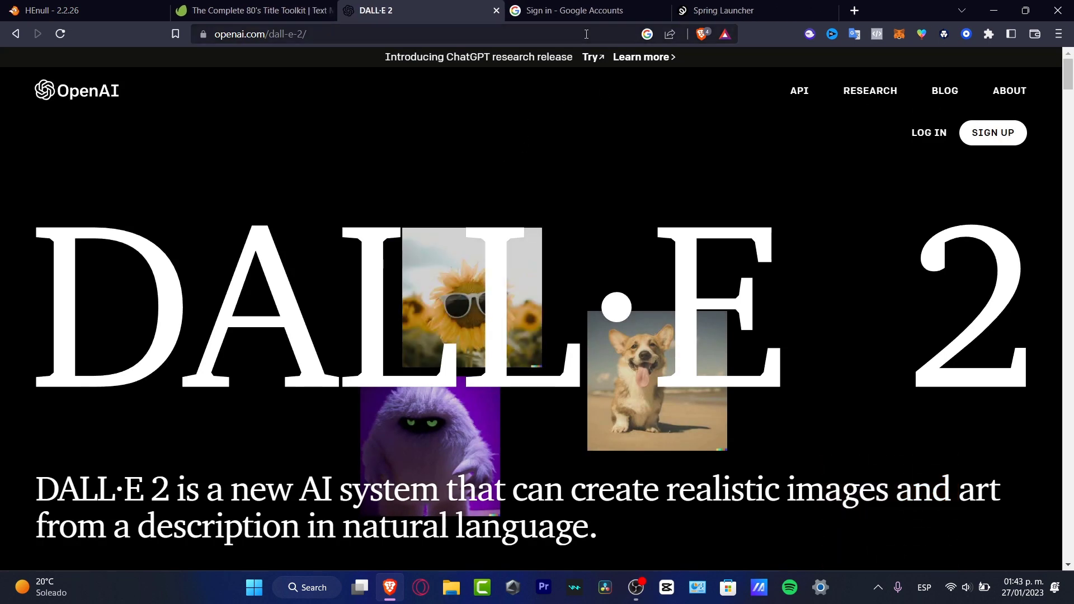
- Open OpenAI's research page and scroll through its posts
click(880, 91)
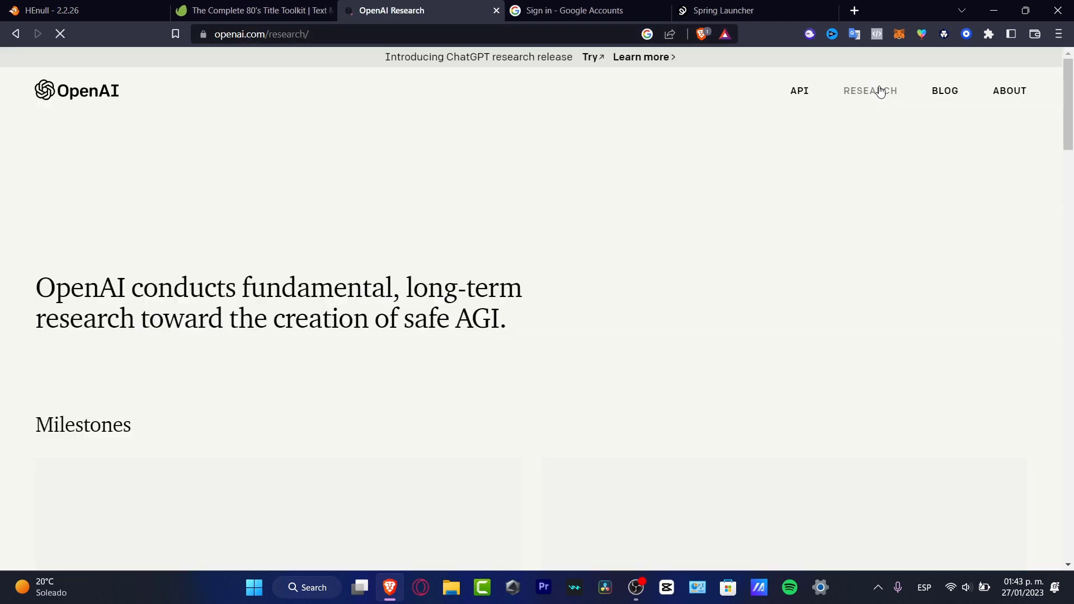
scroll(825, 271, down, 7)
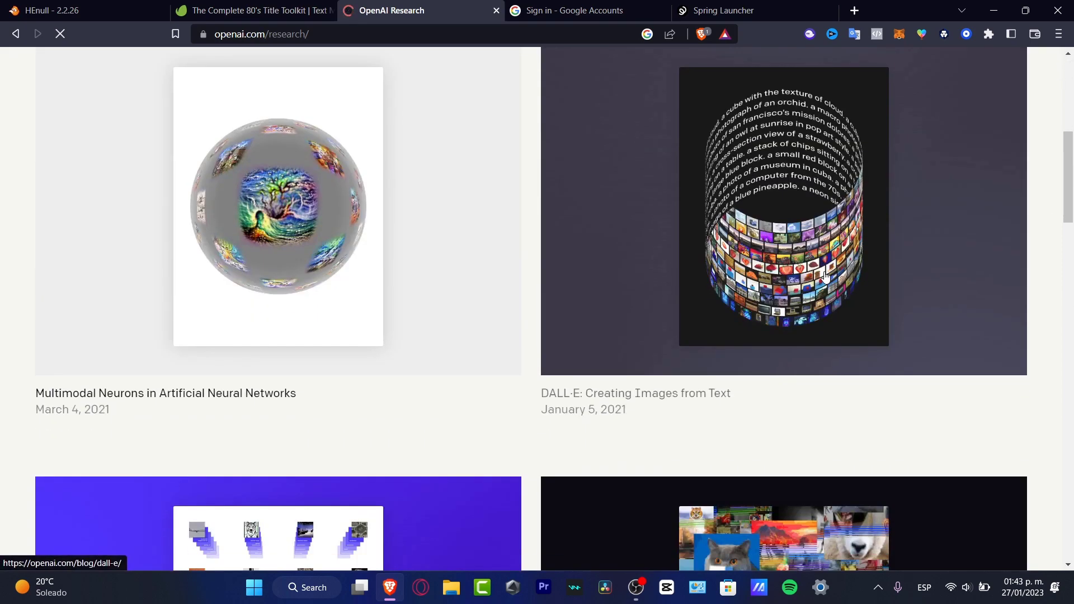
scroll(655, 414, down, 14)
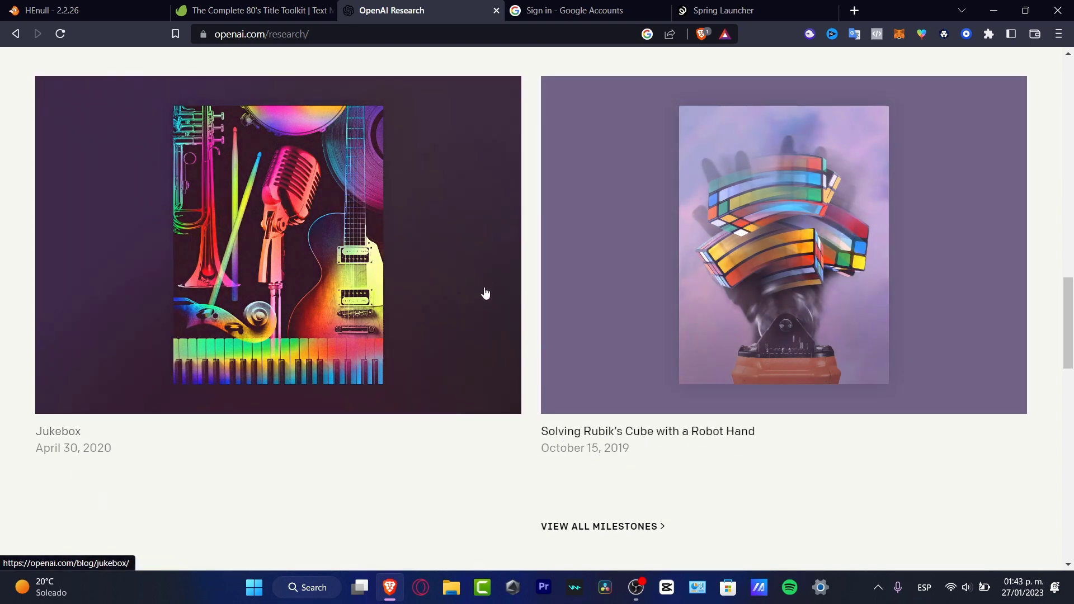
scroll(635, 464, down, 7)
scroll(638, 446, up, 7)
scroll(732, 385, up, 3)
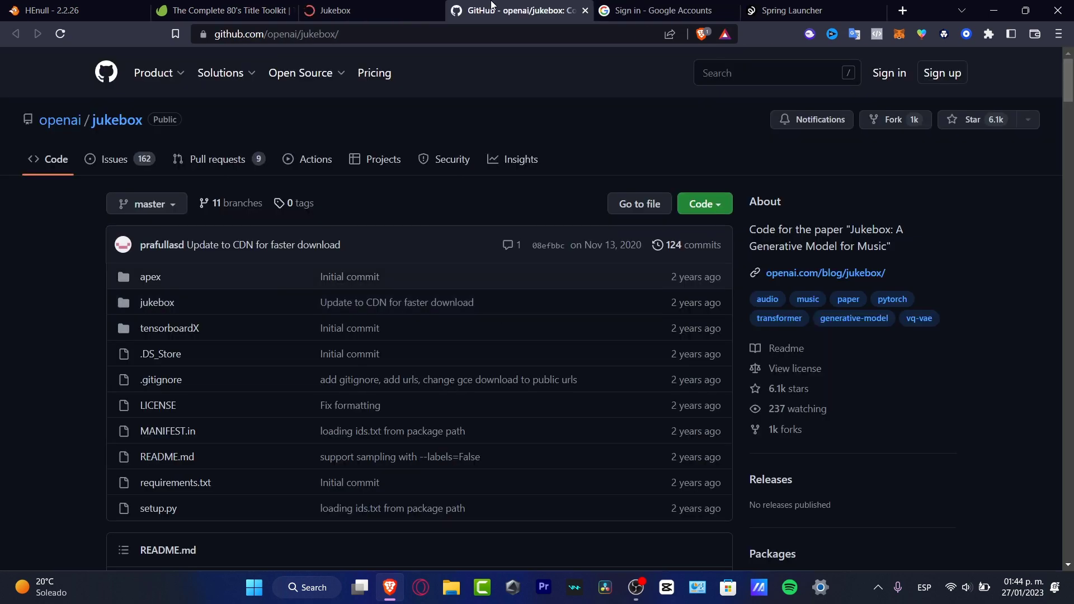
- Open the Jukebox blog post and its GitHub code, then return to the post
click(382, 5)
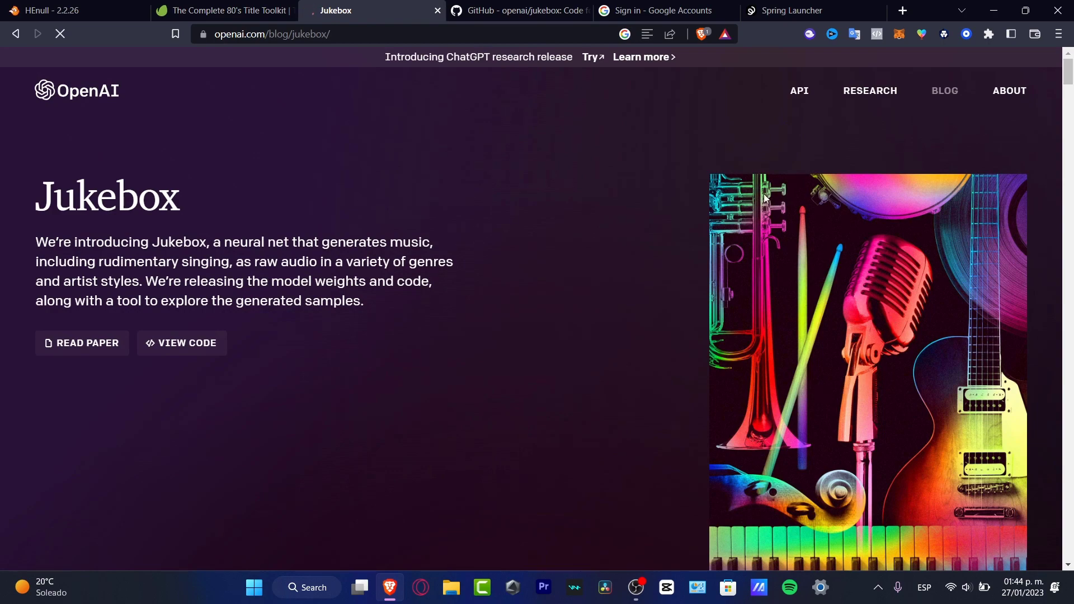
click(788, 11)
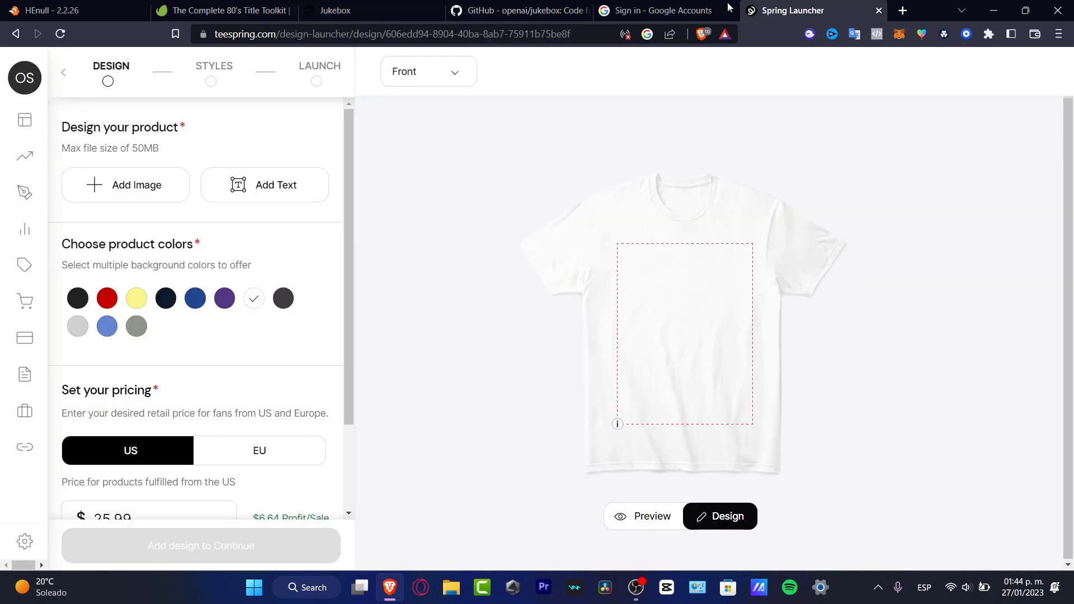
click(663, 10)
click(547, 10)
click(407, 10)
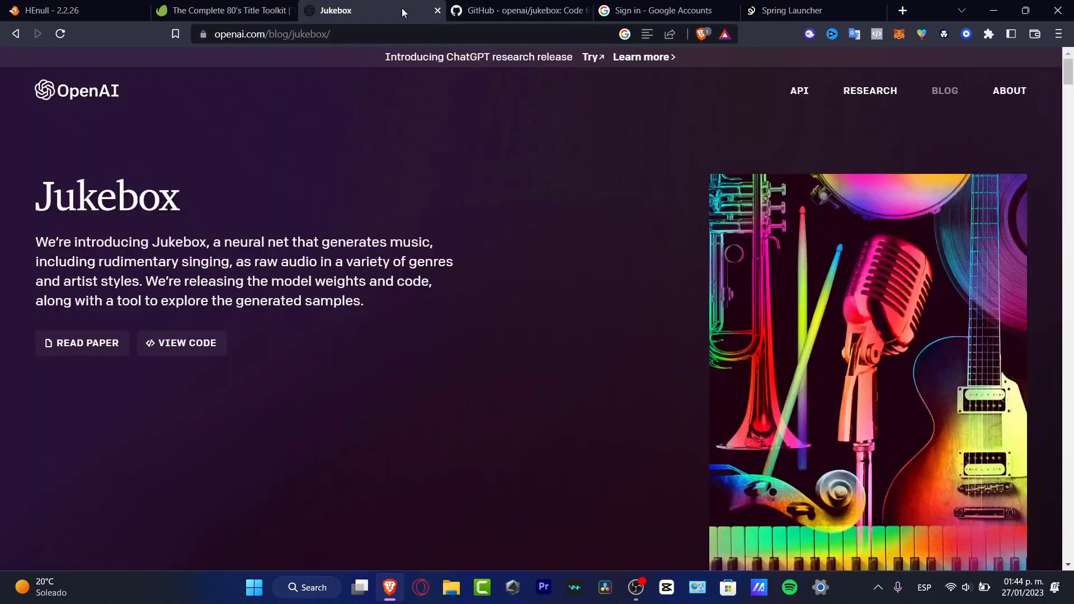
click(638, 10)
click(1048, 72)
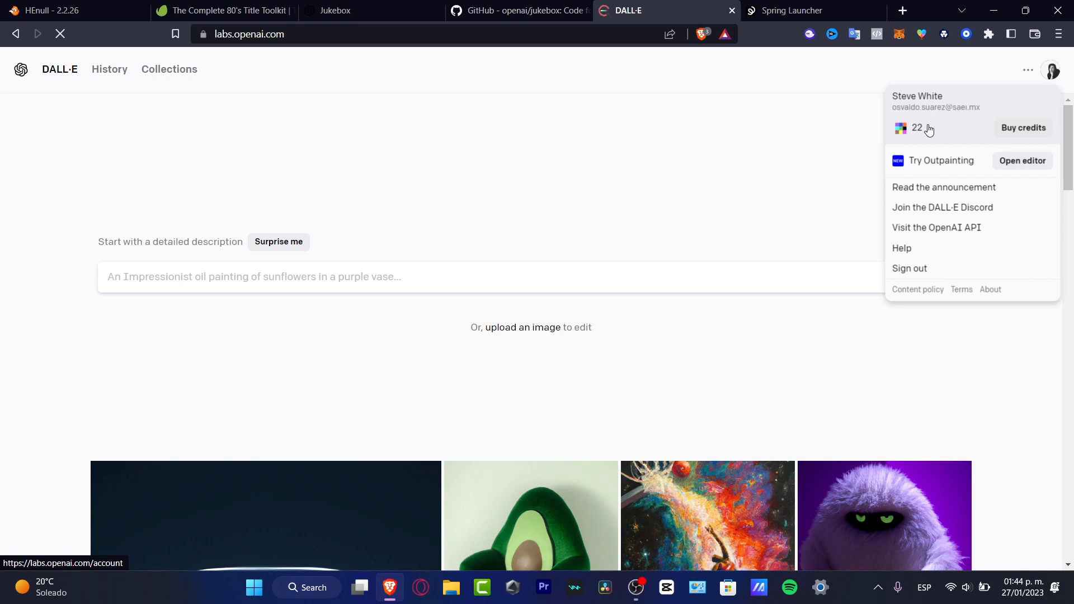
click(1023, 128)
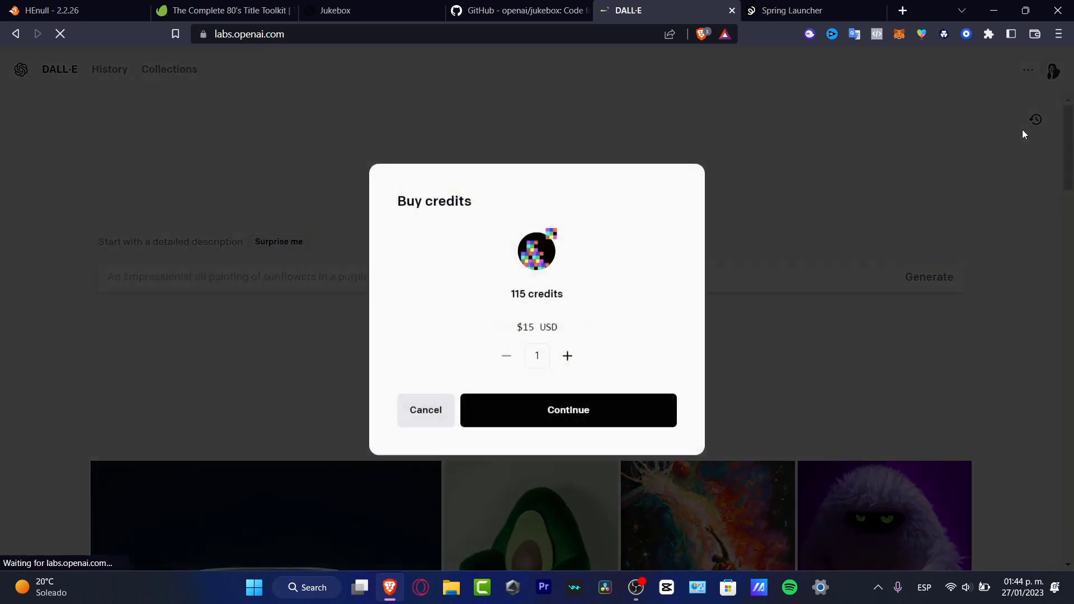
click(568, 354)
click(568, 354)
click(568, 354)
click(568, 354)
click(568, 354)
click(569, 355)
click(569, 354)
click(569, 354)
click(568, 355)
click(568, 354)
double_click(505, 361)
click(505, 363)
click(504, 364)
click(505, 364)
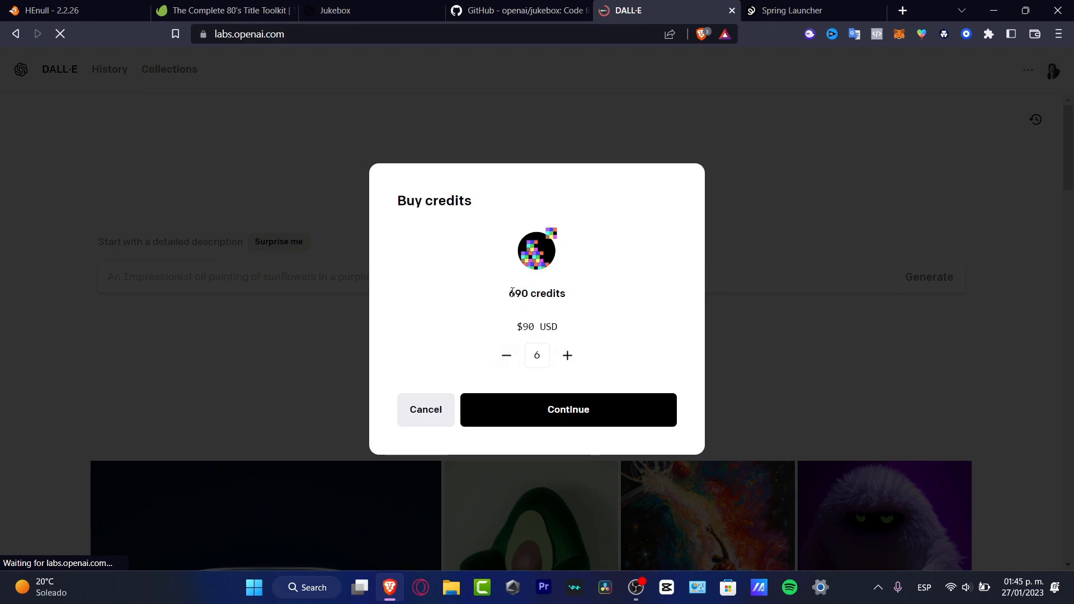
drag(509, 294, 556, 295)
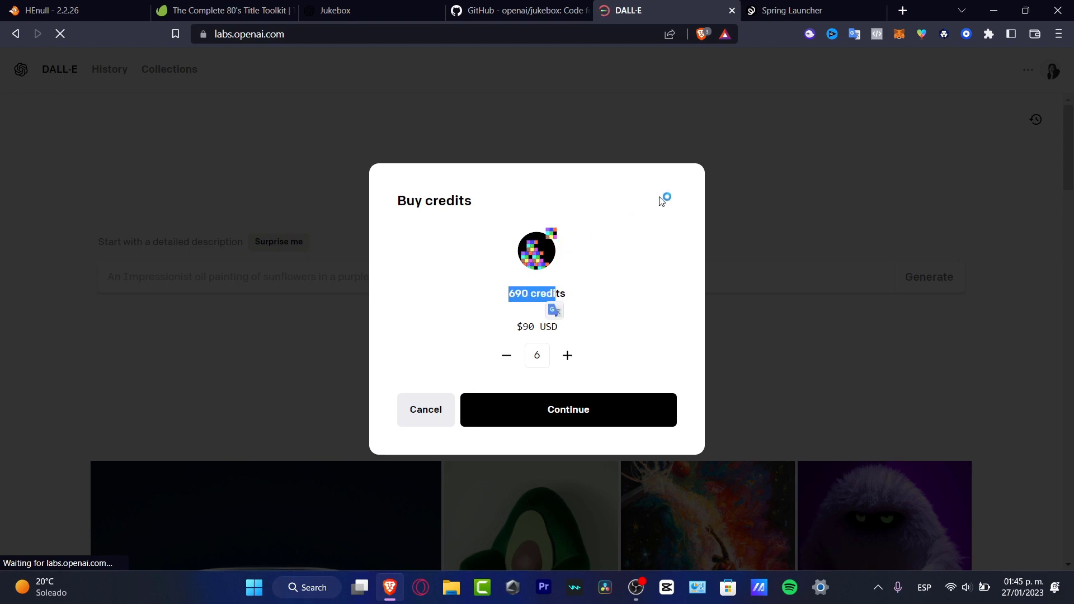
click(711, 348)
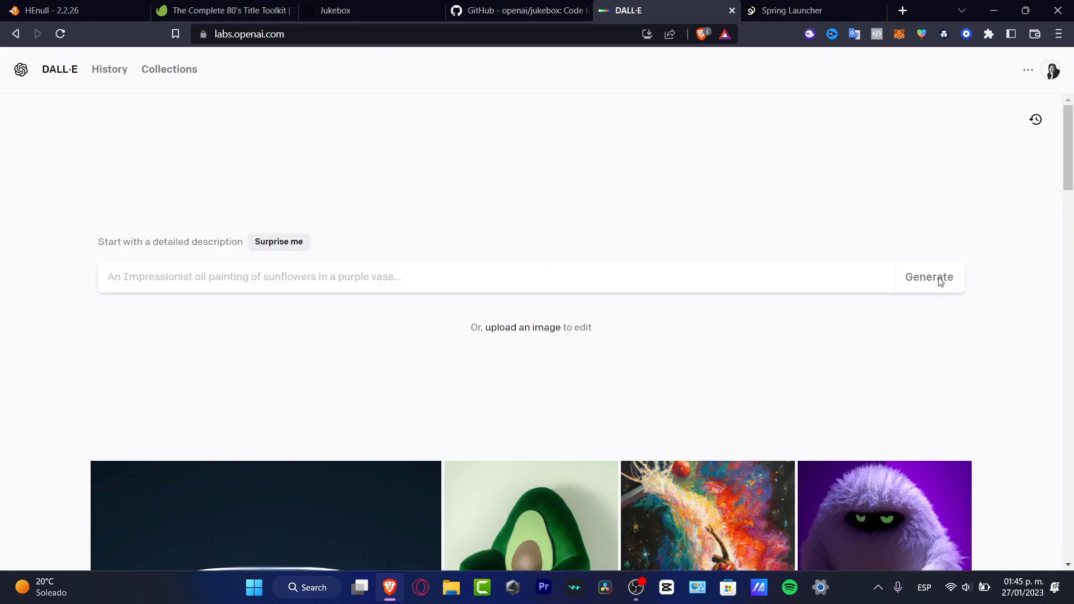
- Add yellow, light grey, grey-green and blue shirt colours, leaving red off, then return to DALL·E's prompt
click(795, 11)
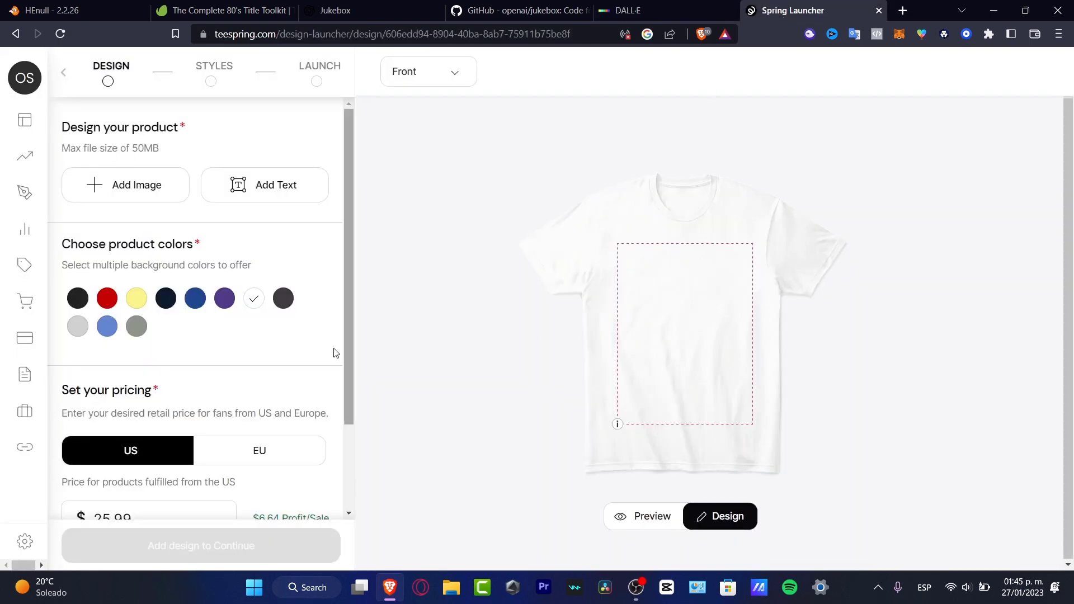
click(136, 299)
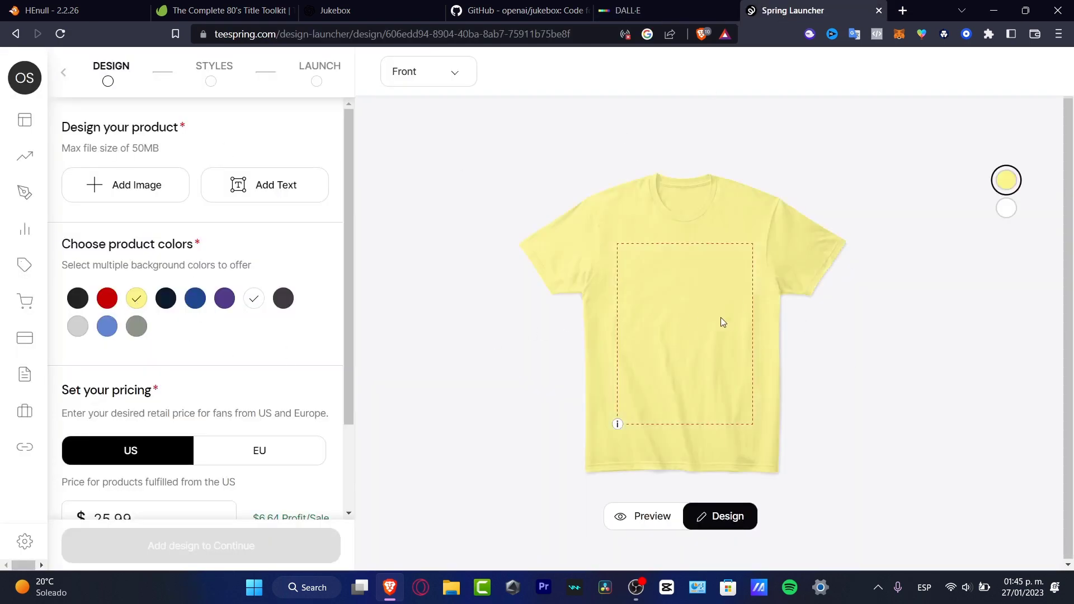
click(78, 327)
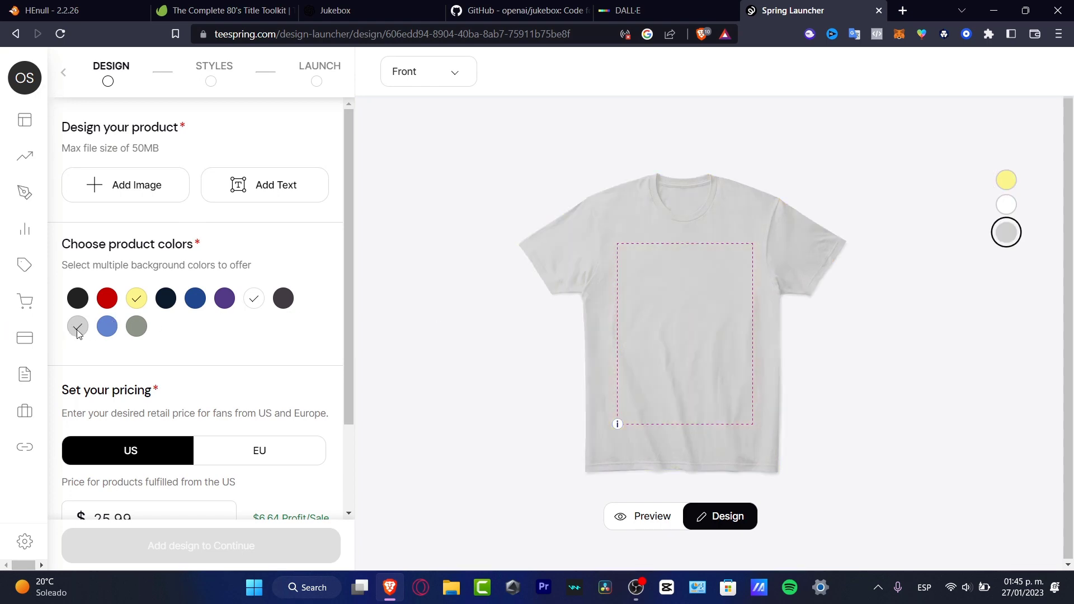
click(136, 330)
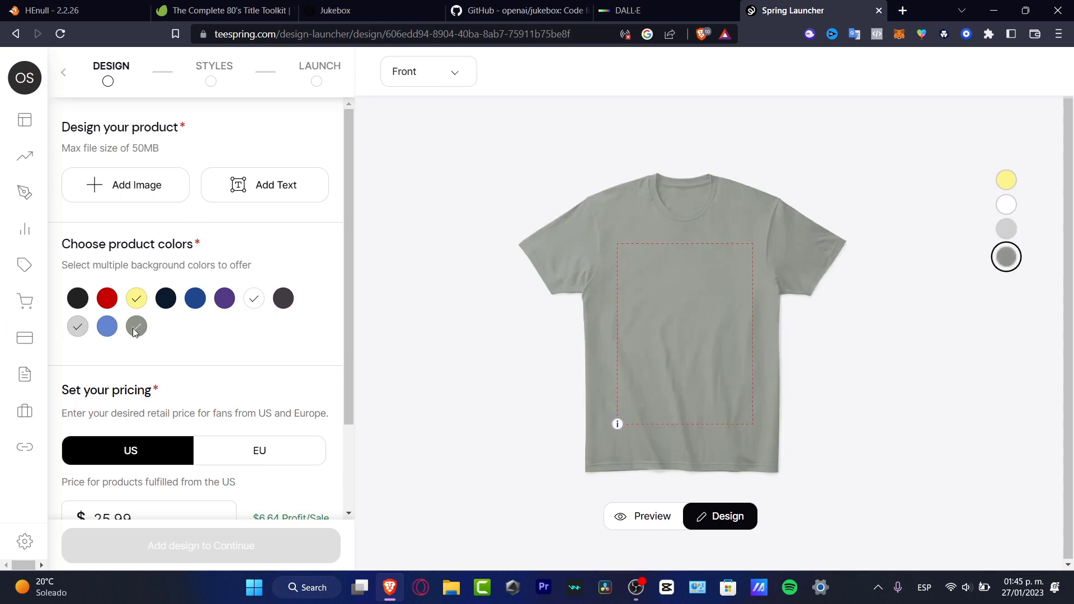
click(107, 327)
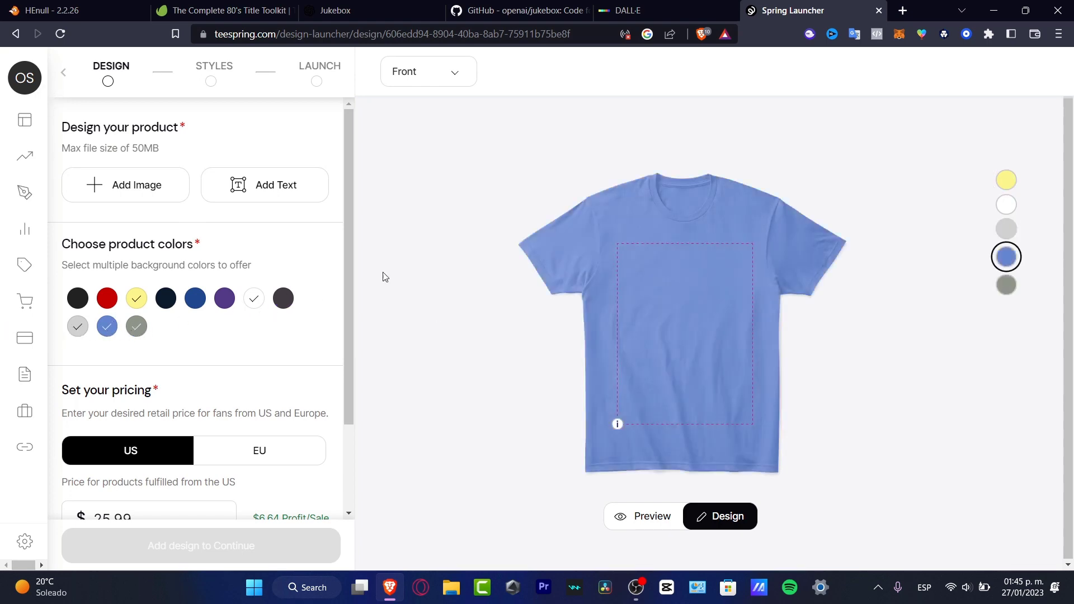
click(108, 300)
click(107, 299)
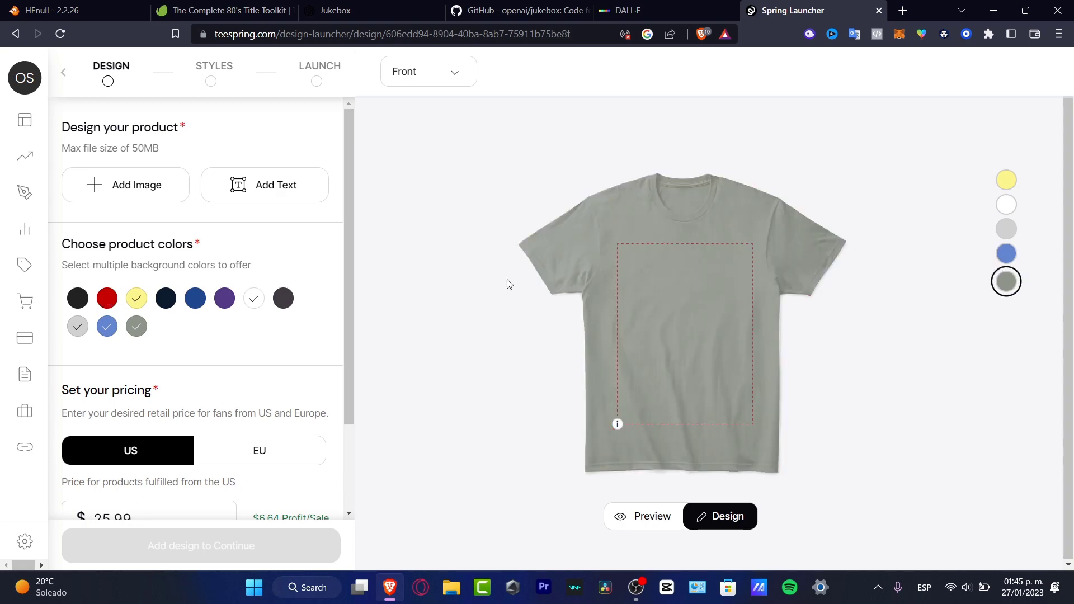
click(626, 10)
click(582, 285)
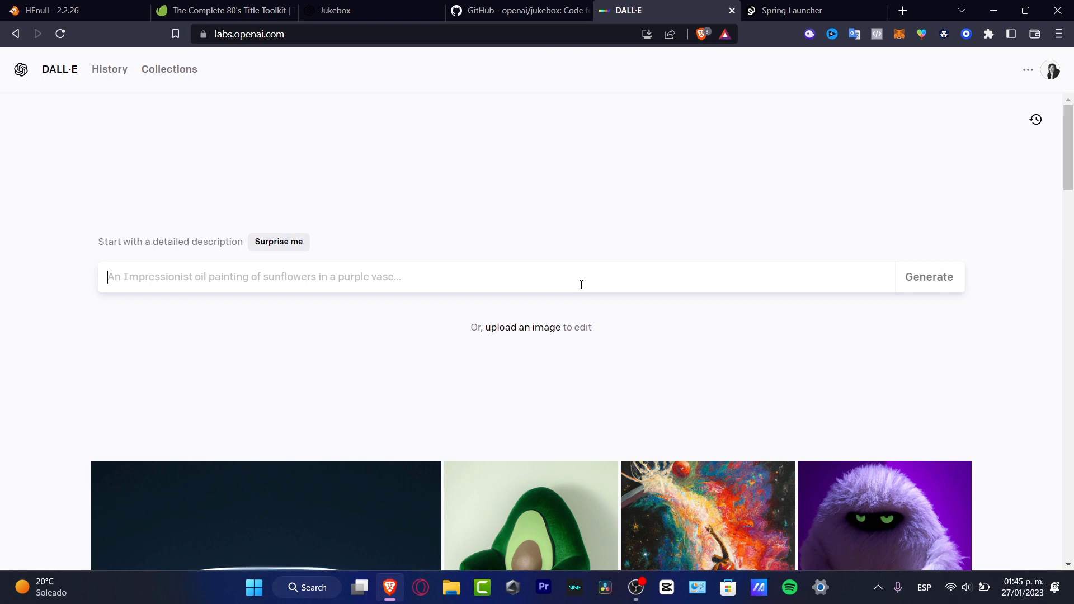
- Generate images from the prompt 'a sketch of a devil head in a white background, HQ,'
text(a sk)
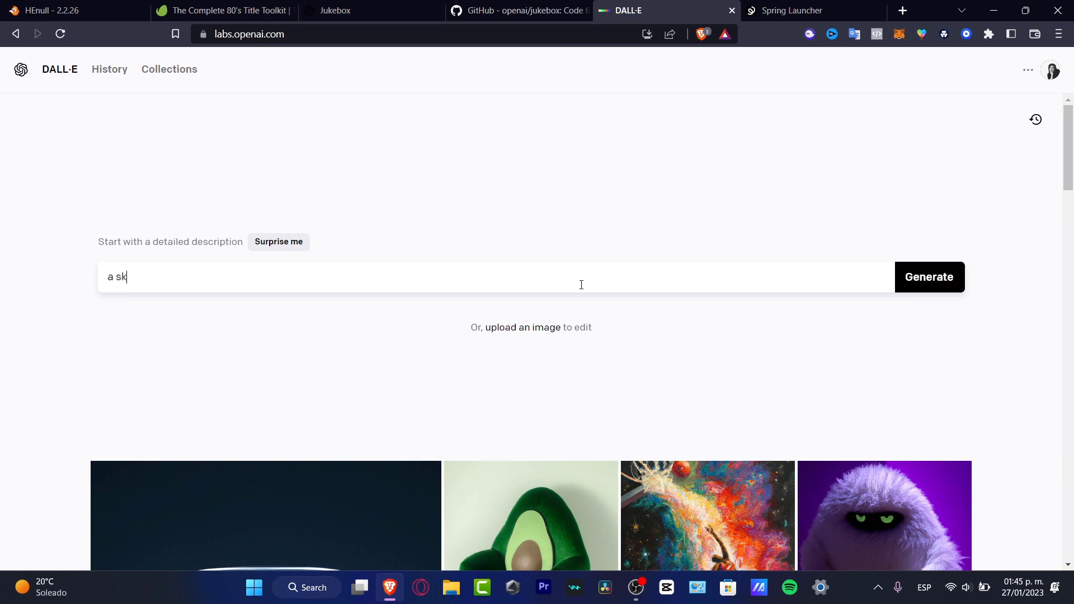
text(etch of a devil head in a white background)
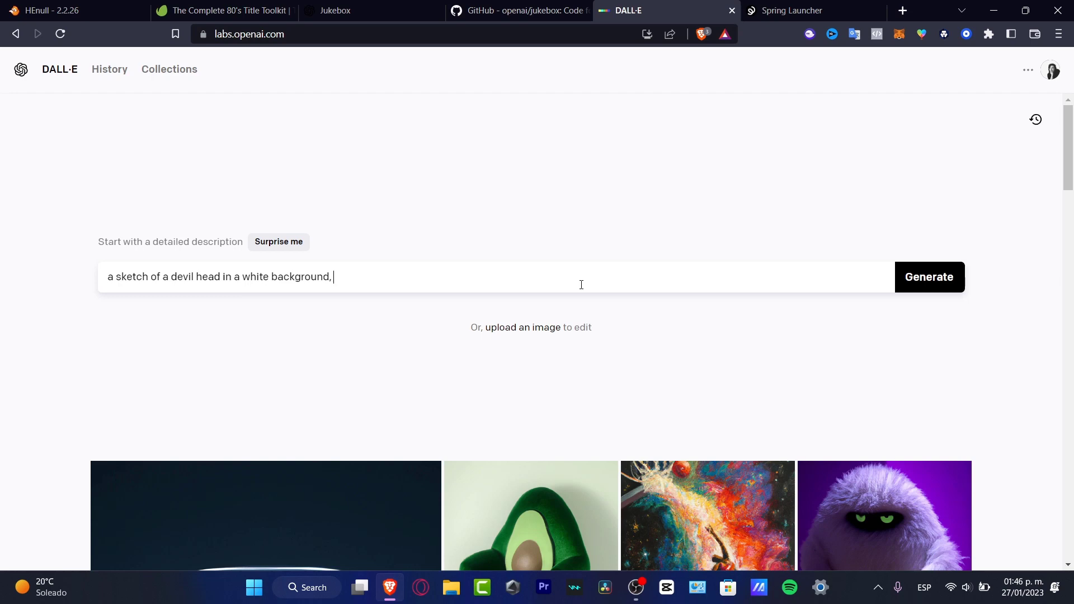
text(, HQ,)
key(Return)
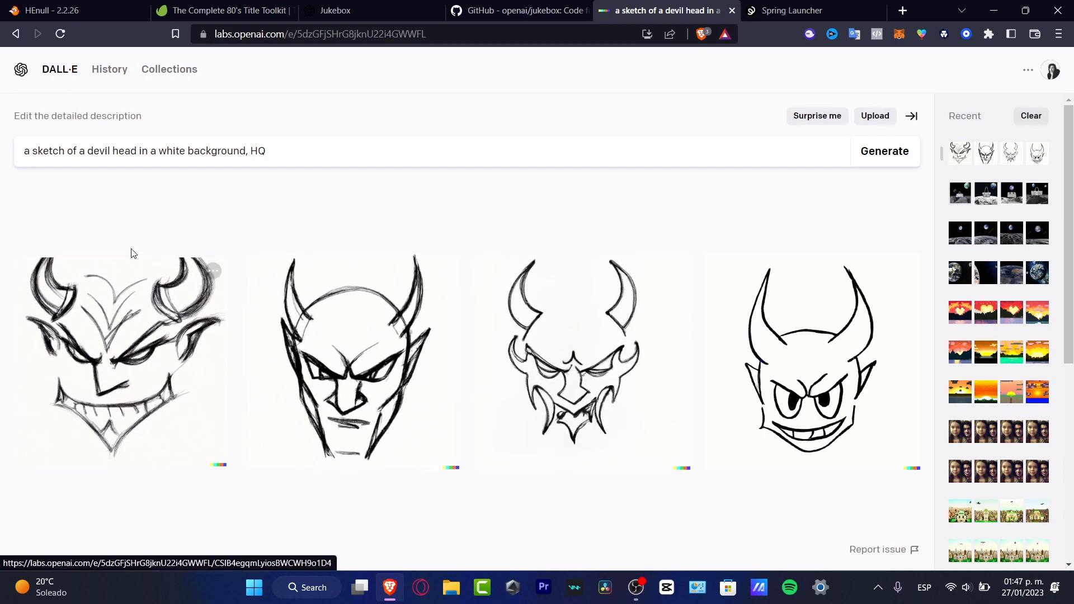
- Begin rewording the prompt after 'devil head' toward a skull description
click(141, 152)
text(AS A)
key(BackSpace)
key(BackSpace)
key(BackSpace)
key(BackSpace)
key(BackSpace)
text(as a kul)
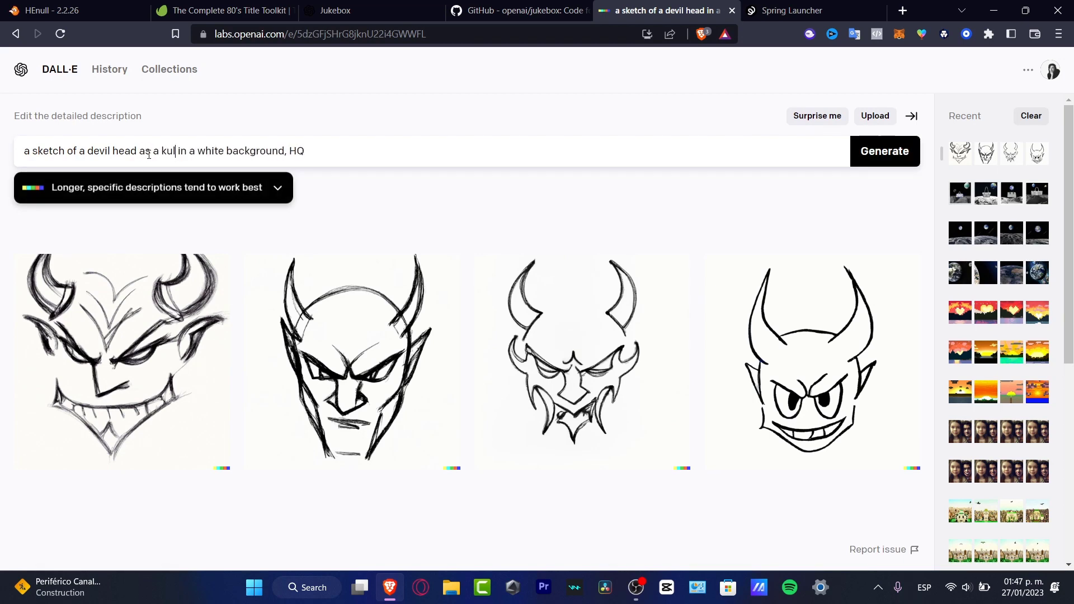
text( kull)
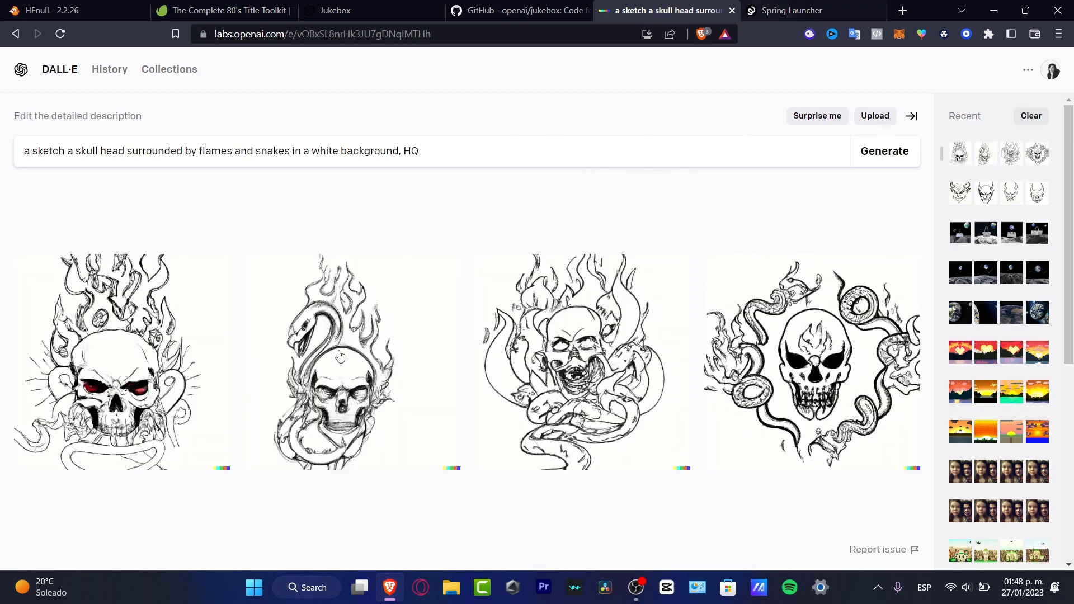
click(792, 5)
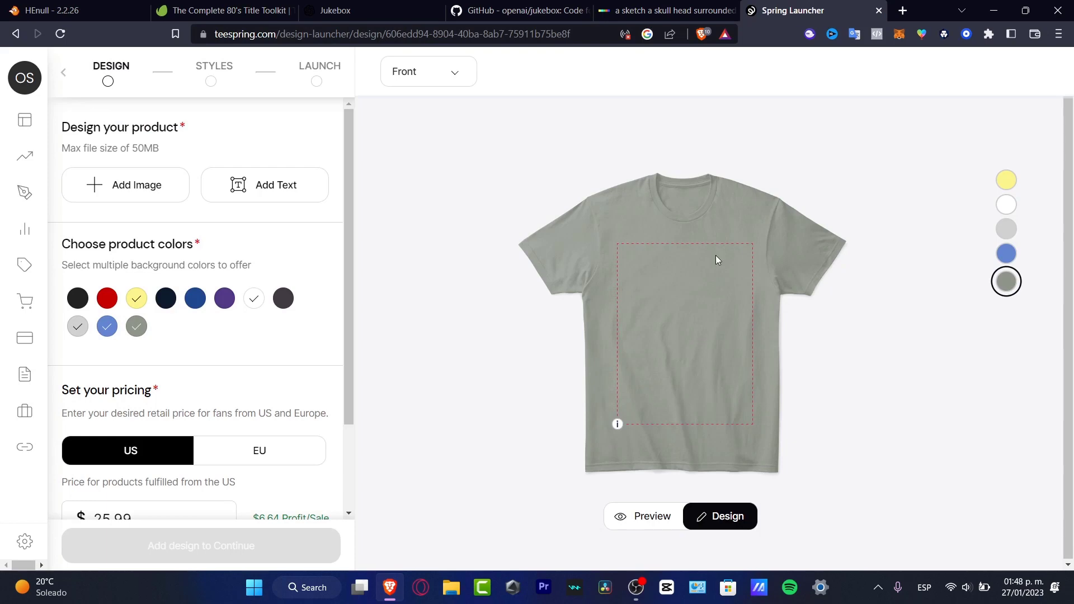
click(695, 4)
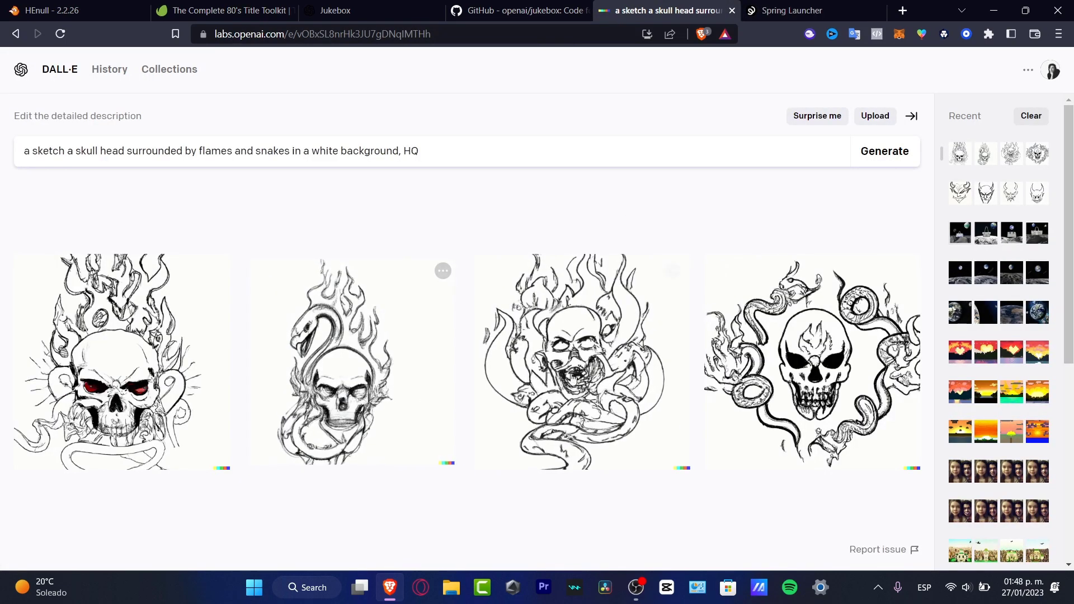
click(154, 371)
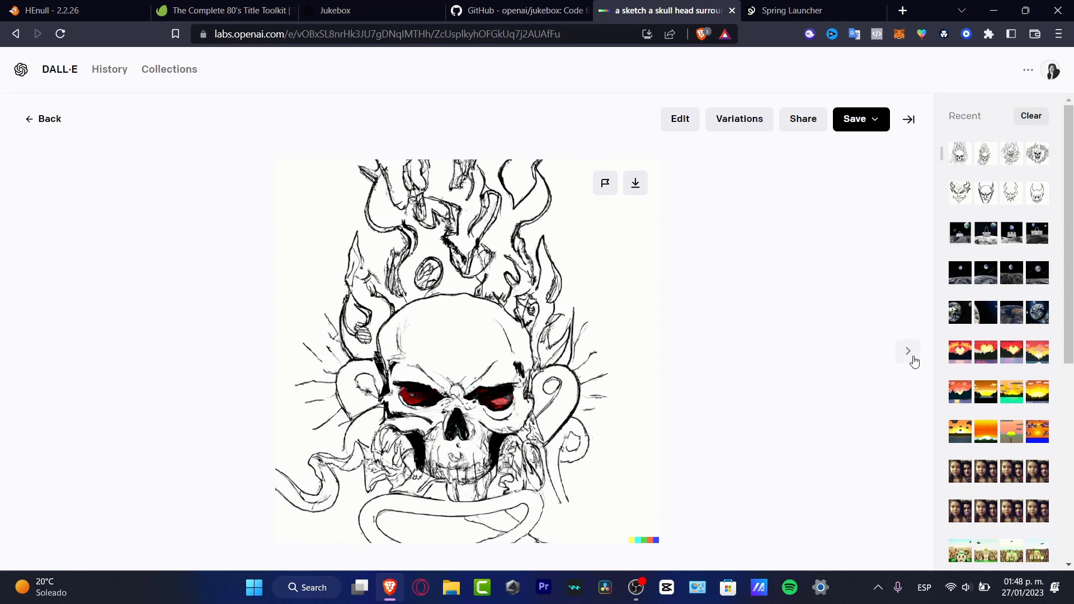
click(909, 352)
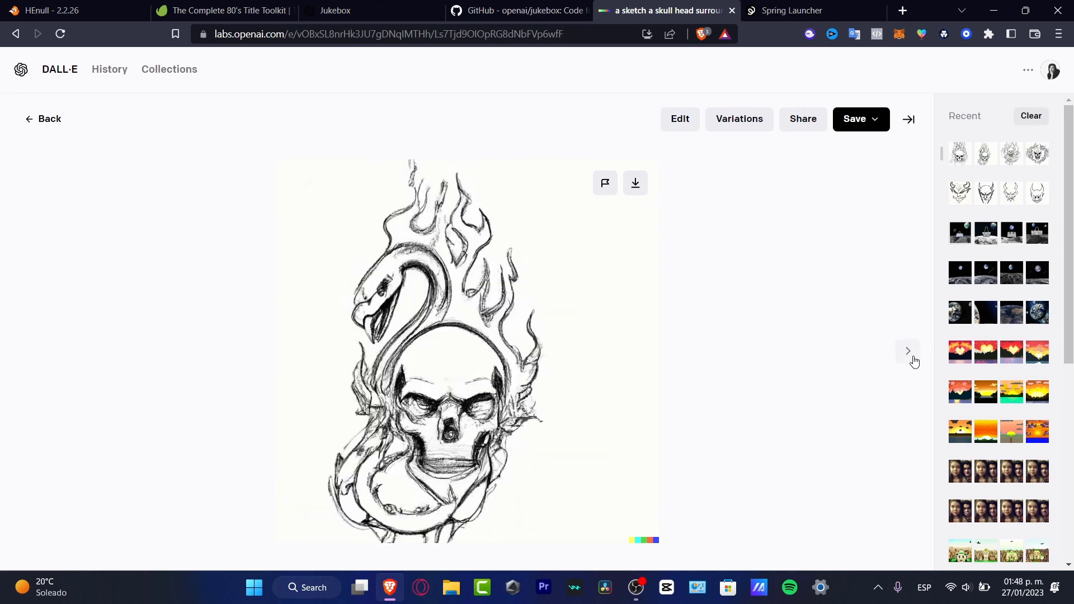
click(914, 360)
click(914, 361)
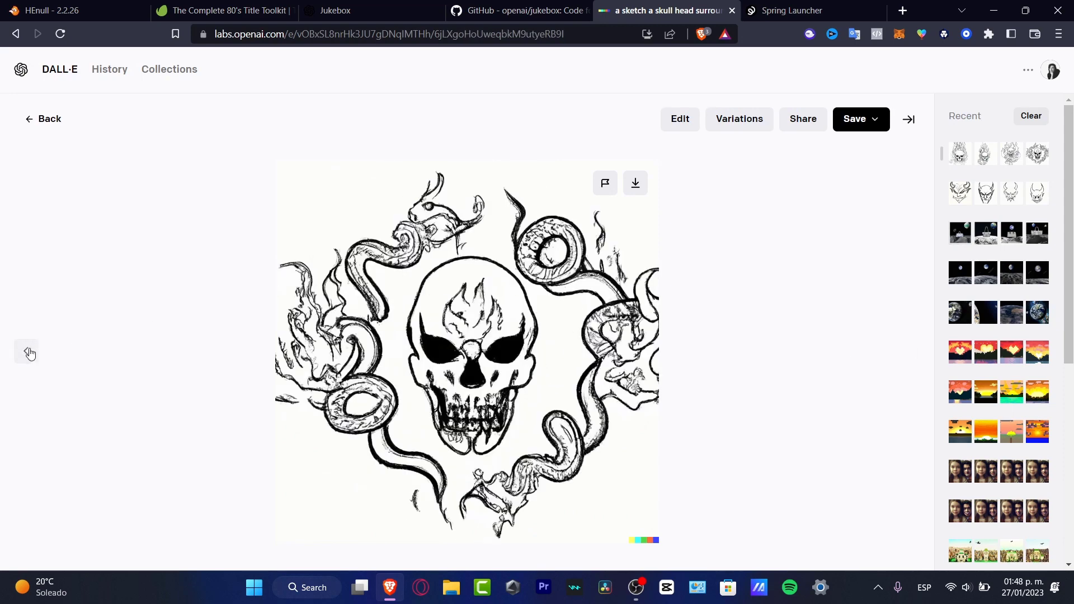
click(31, 354)
click(31, 354)
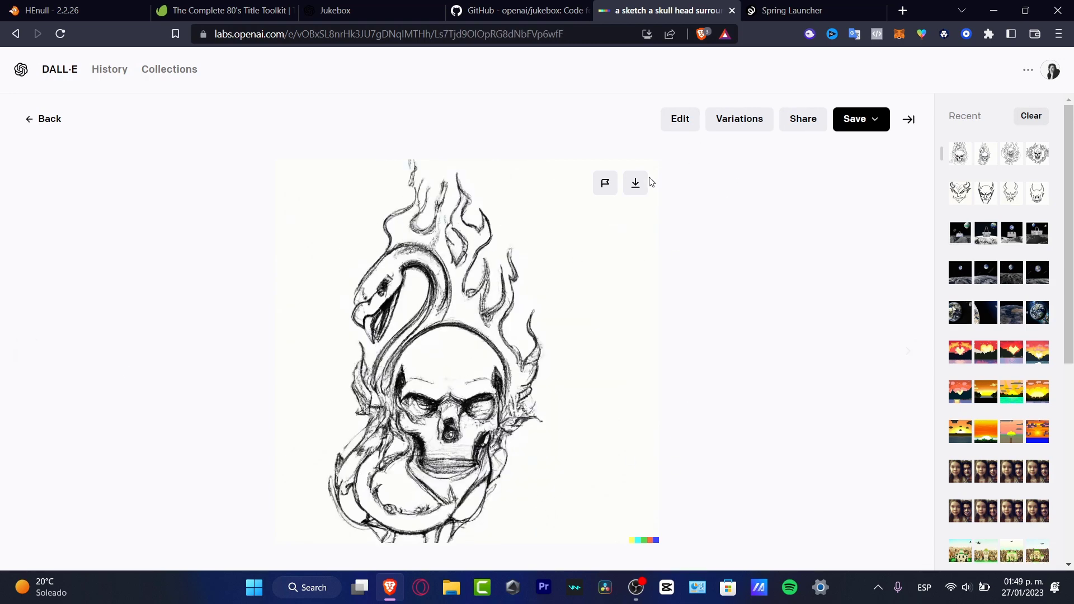
click(32, 121)
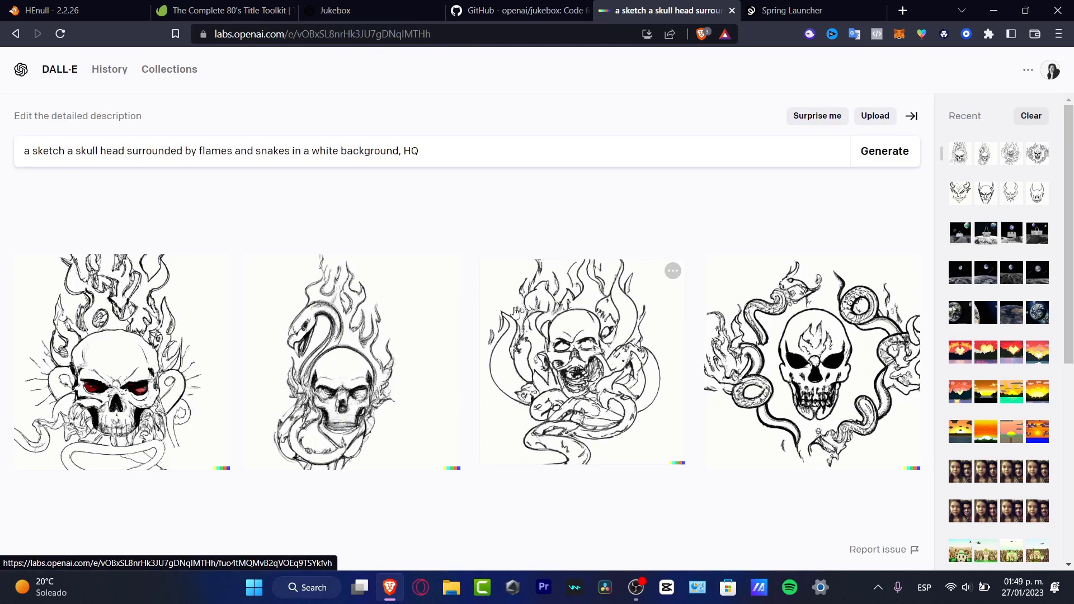
- Replace 'sketch' with 'a black and white oil painting of' at the prompt's start and generate
double_click(54, 151)
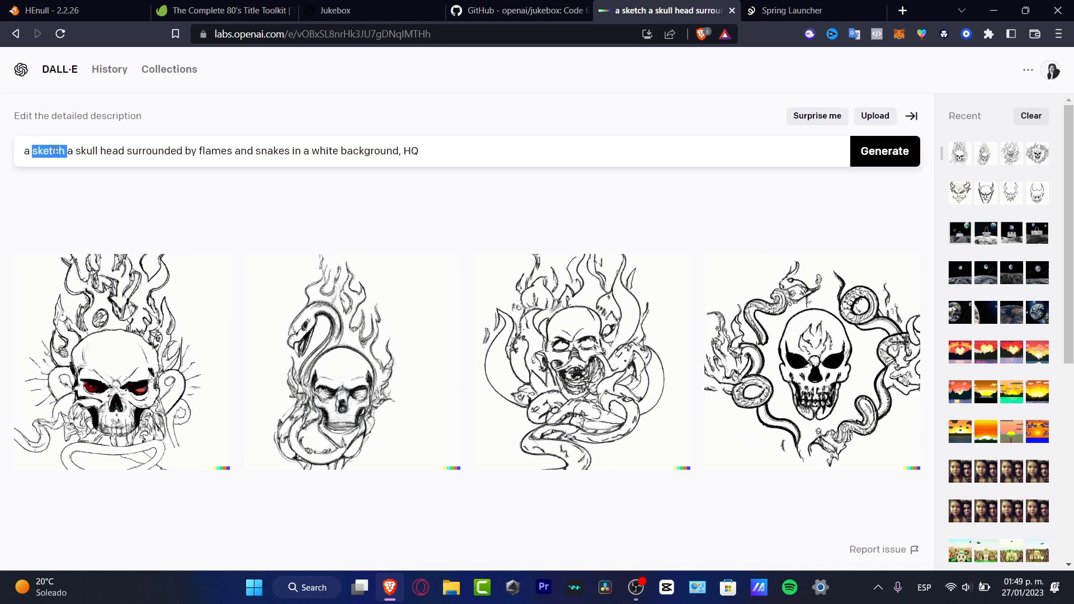
key(BackSpace)
key(Delete)
key(Delete)
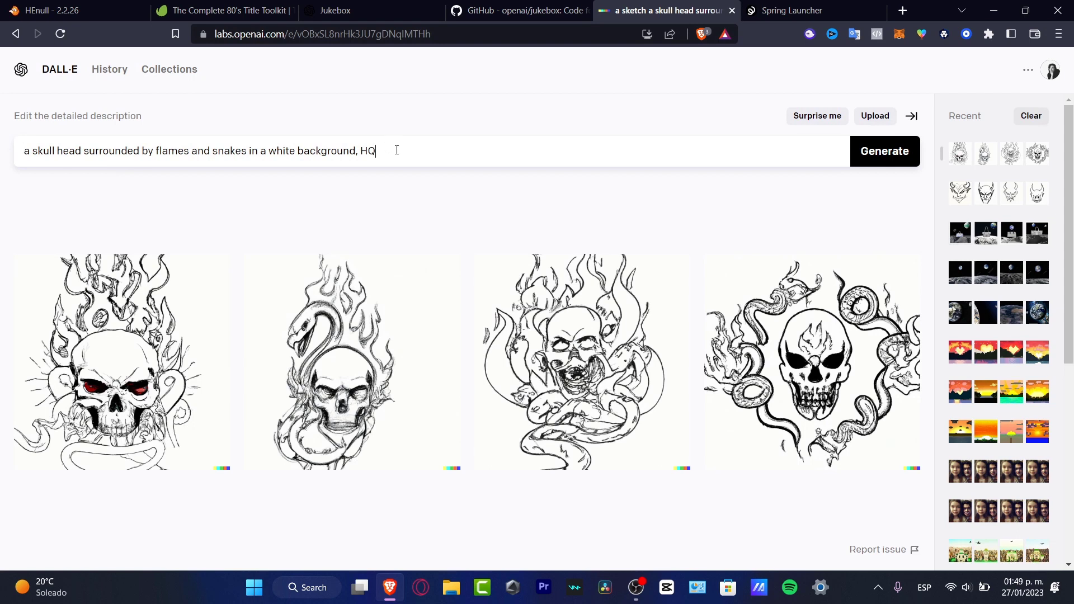
key(Home)
text(a black and white oil painting of)
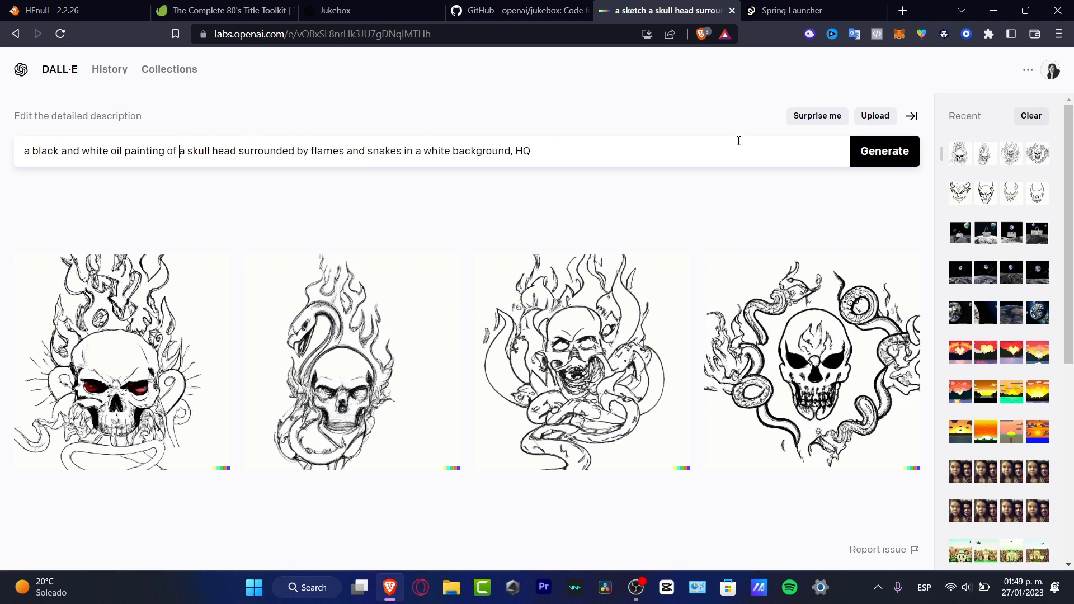
click(890, 158)
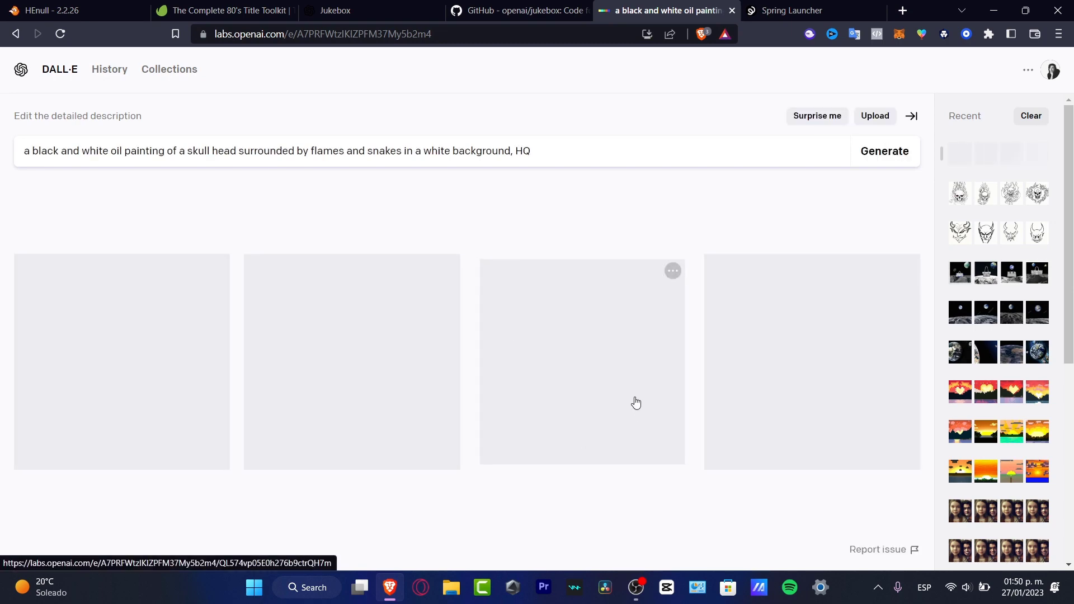
- Open the fourth black-and-white skull result and generate variations of it
click(789, 11)
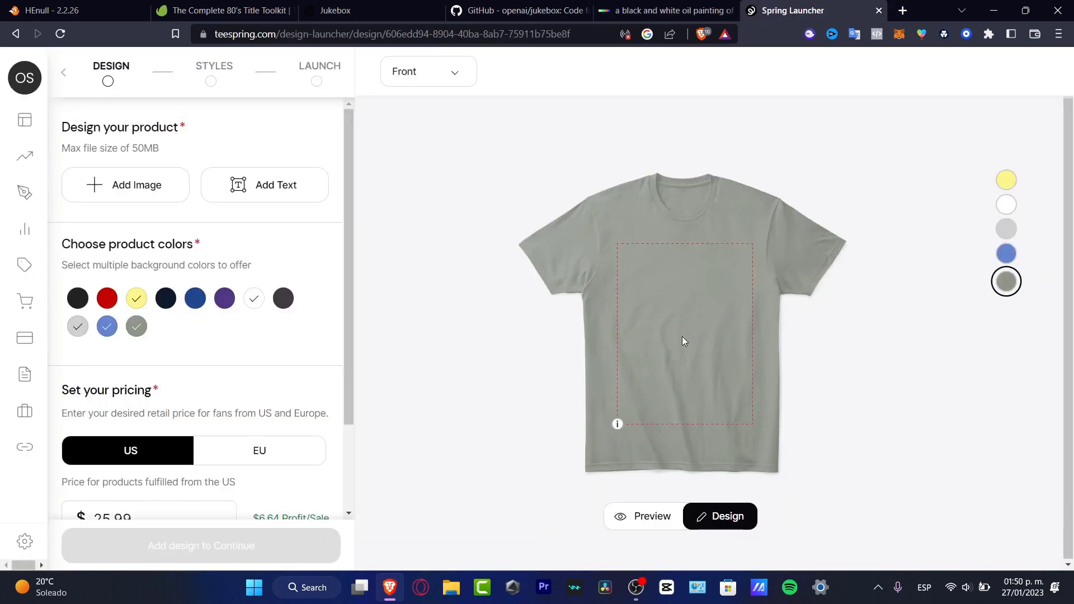
click(665, 11)
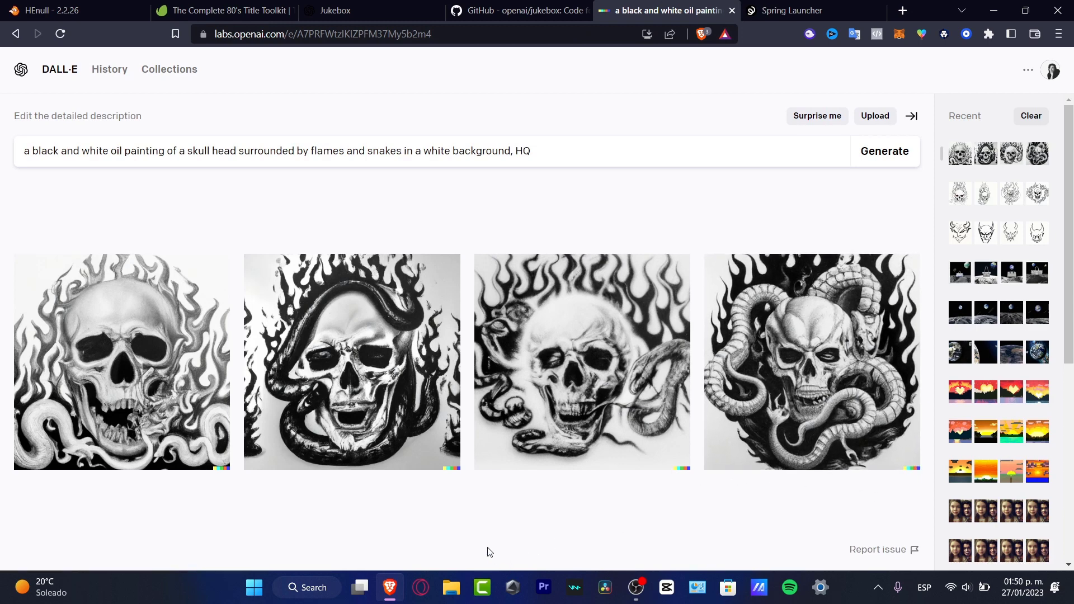
click(836, 355)
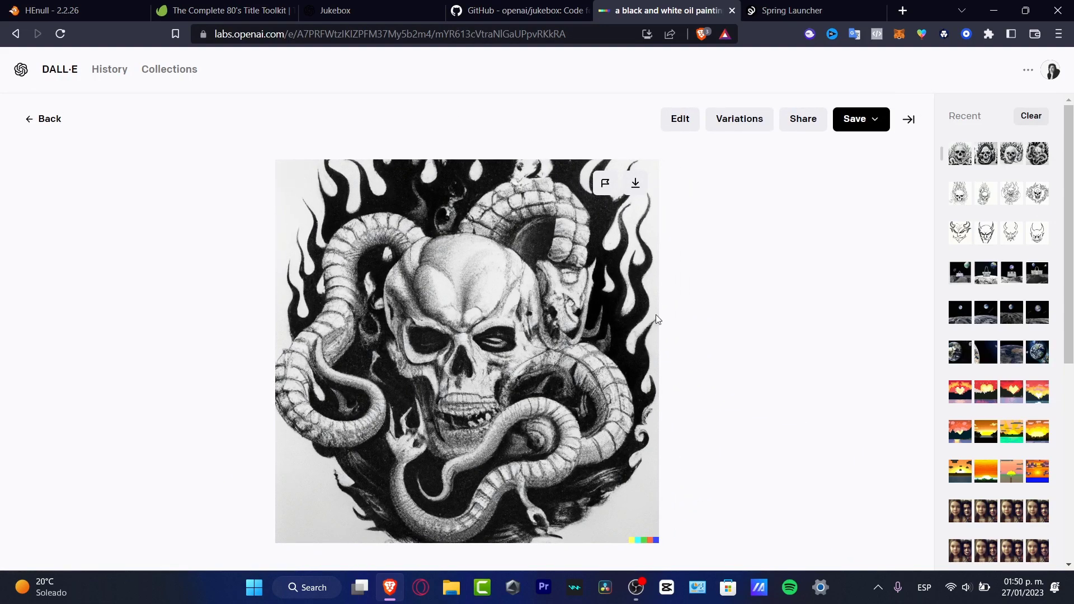
click(743, 124)
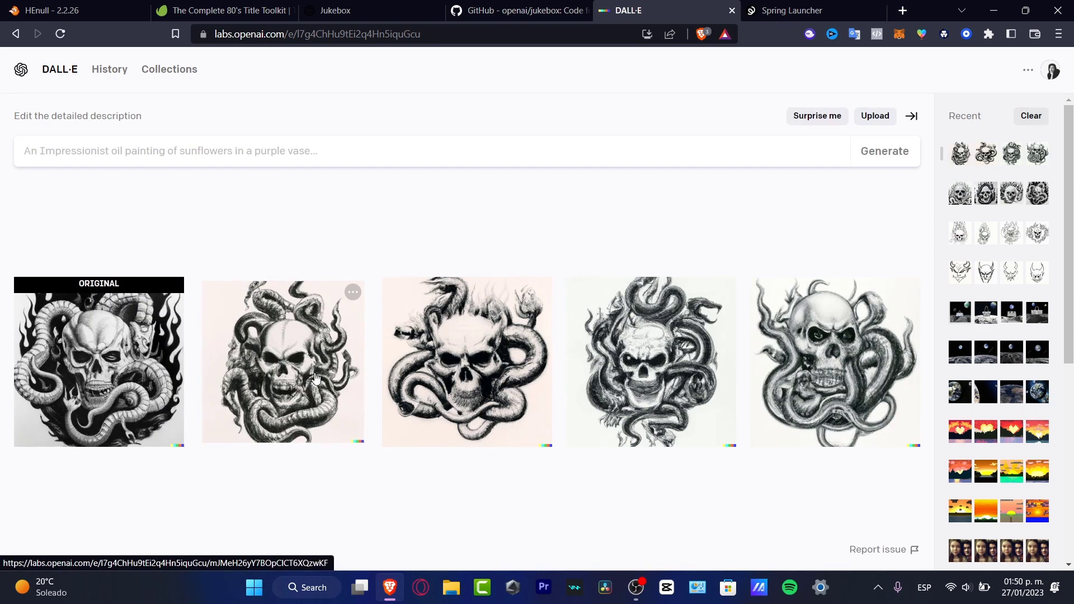
- Open the original skull-and-snakes image, browse its four variations, then return to the original
click(160, 363)
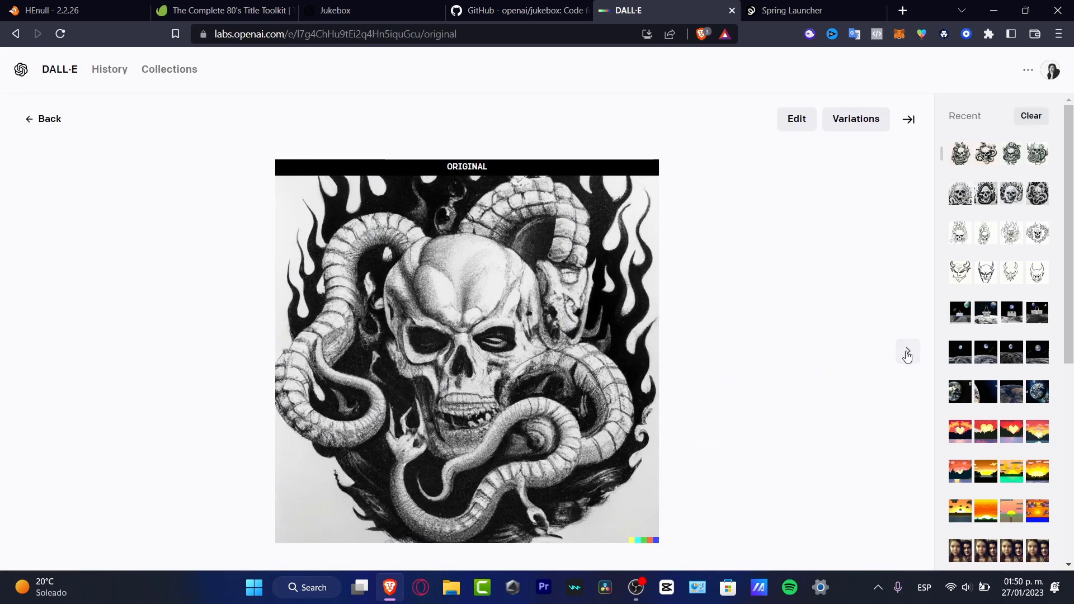
click(907, 352)
click(908, 353)
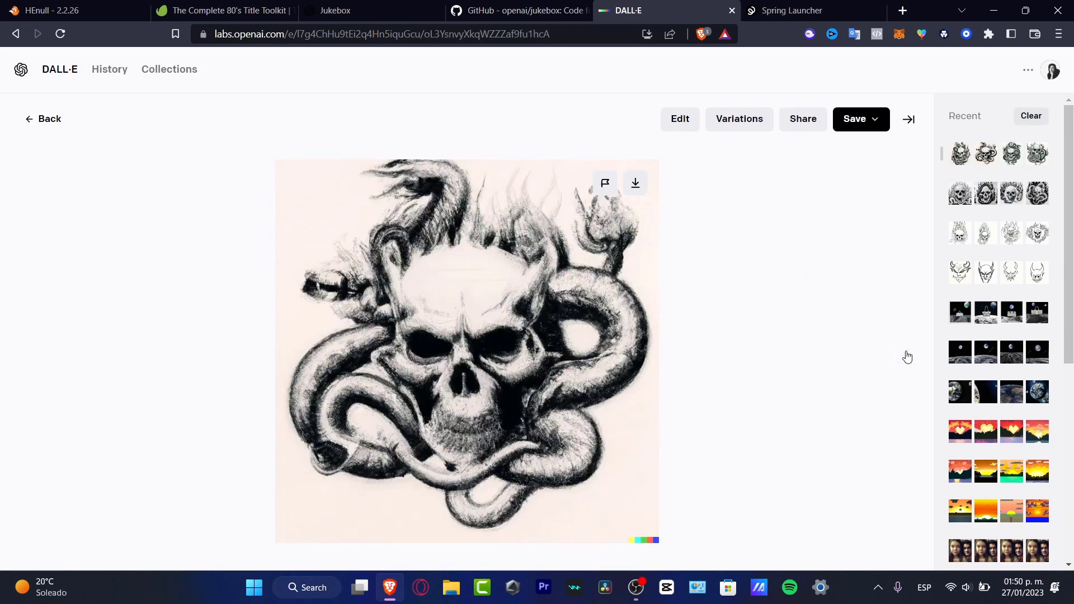
click(907, 354)
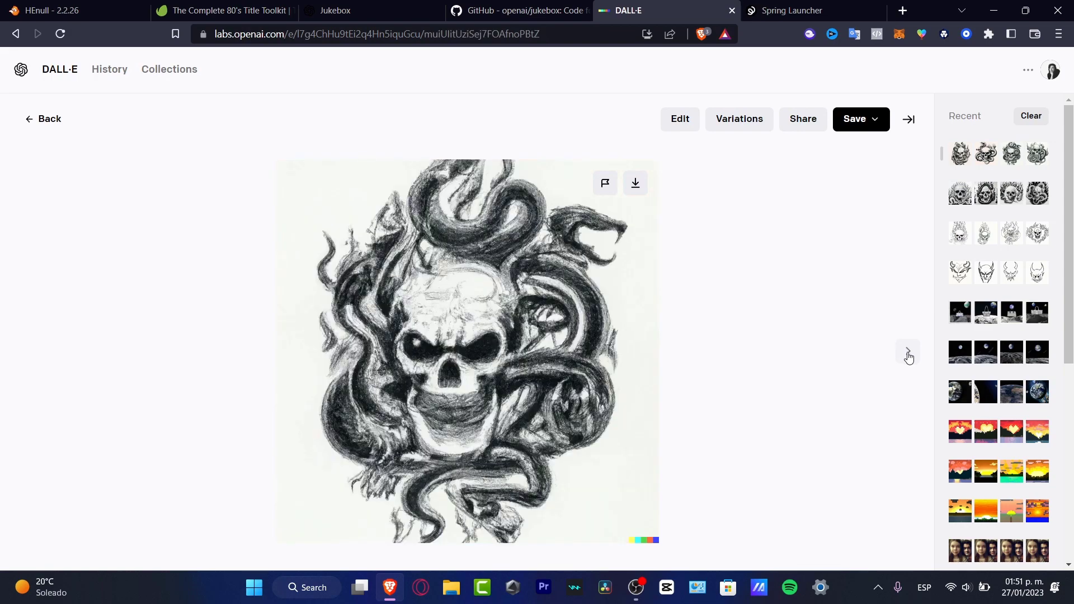
click(908, 354)
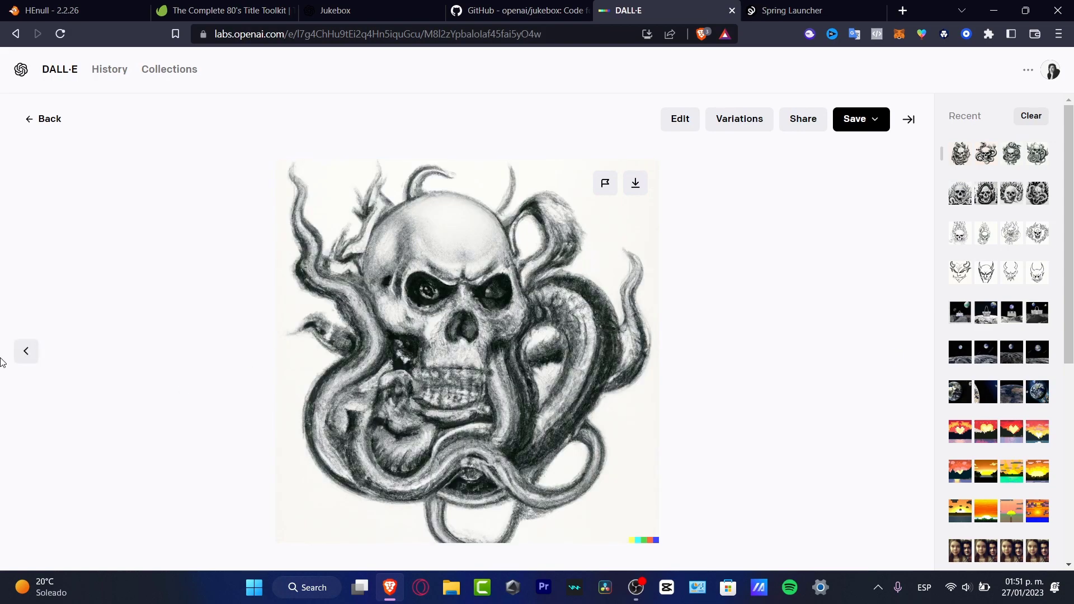
click(25, 352)
click(26, 352)
click(26, 352)
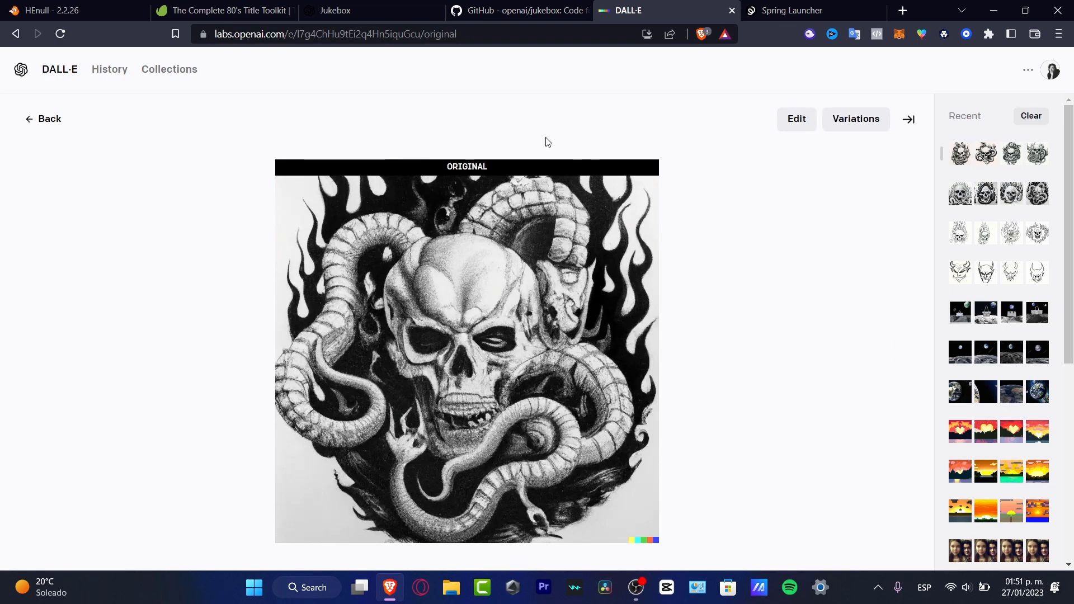
- Extend the original skull image upward with a generation frame for black-and-white oil-painted flames
click(795, 118)
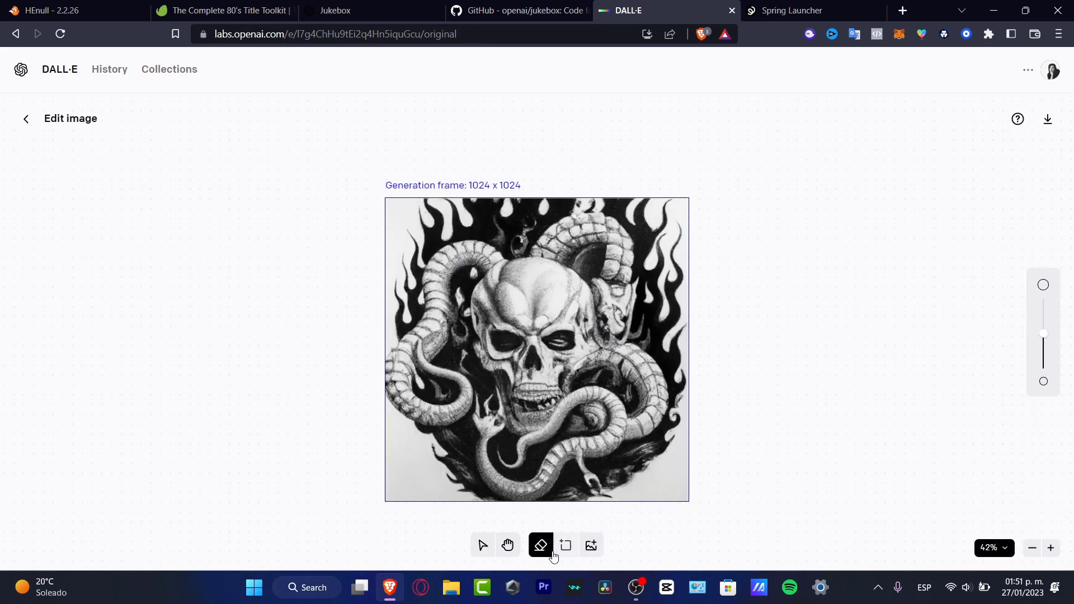
click(592, 546)
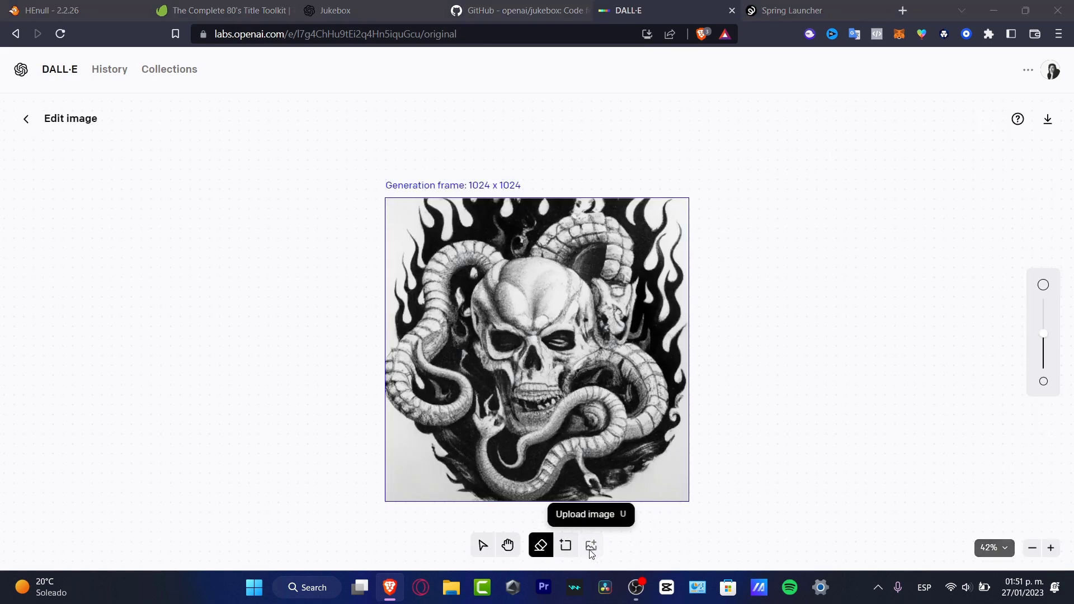
click(909, 383)
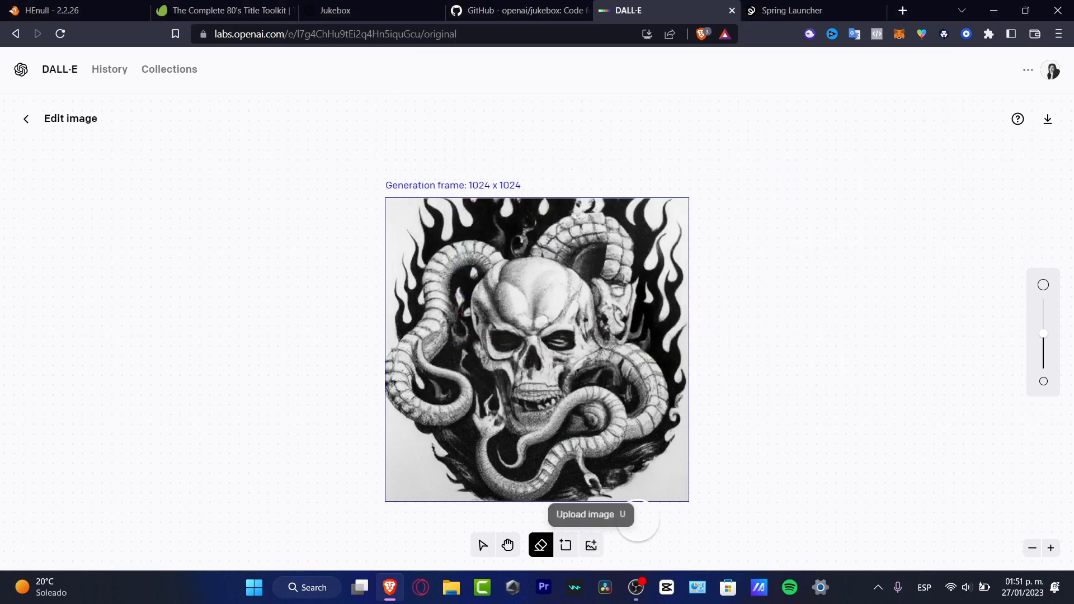
click(565, 546)
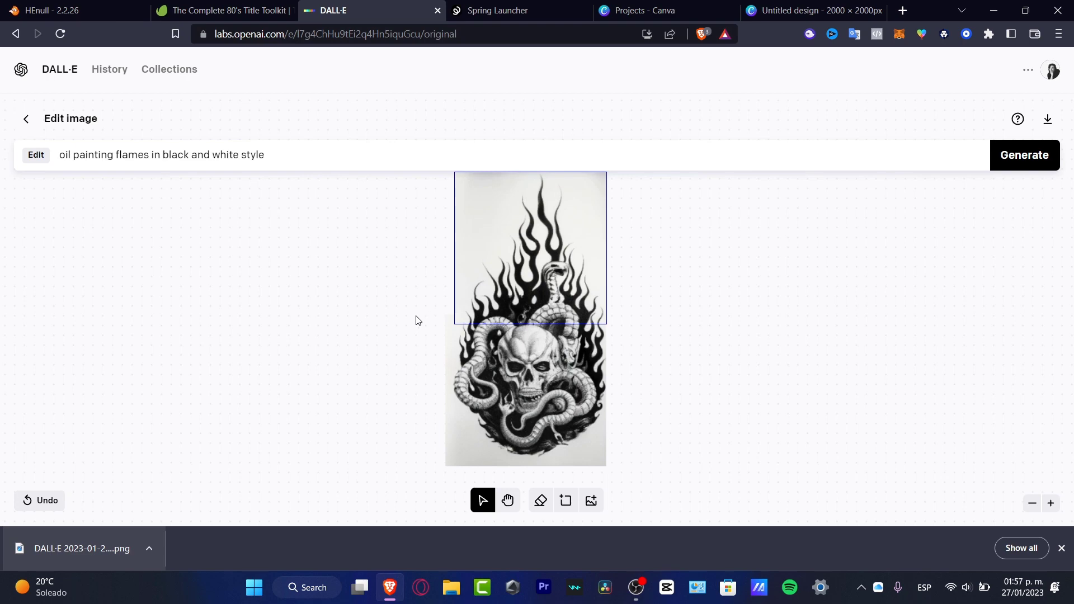
click(862, 10)
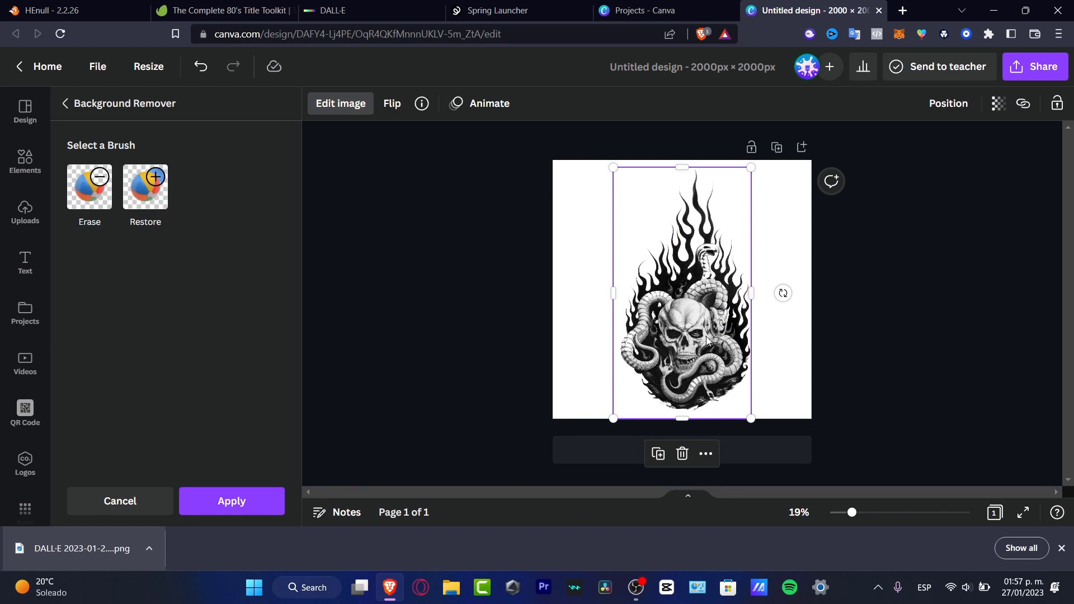
- Nudge the artwork up, then set the PNG export to 4,000 × 4,000 px with transparent background
mouse_move(706, 339)
mouse_down()
mouse_move(691, 335)
mouse_move(707, 330)
mouse_move(696, 329)
mouse_up()
click(1058, 68)
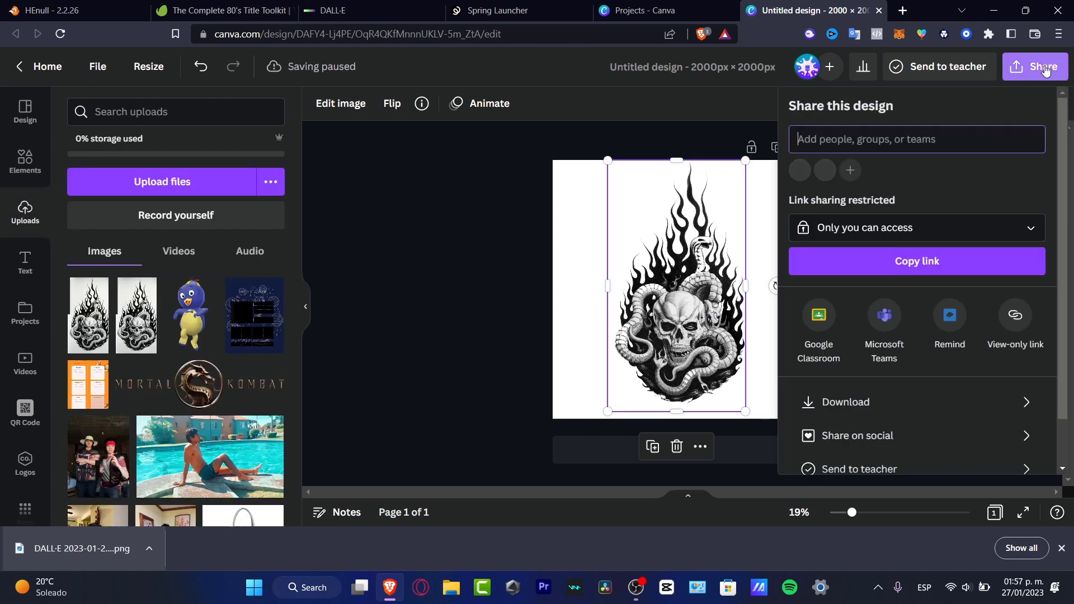
click(903, 406)
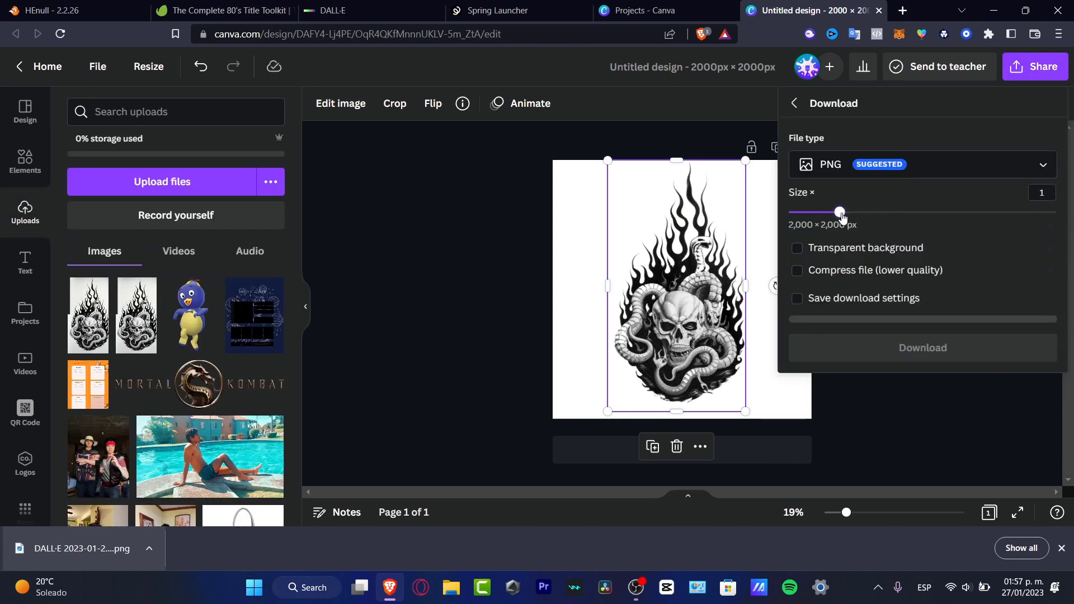
drag(842, 215, 942, 212)
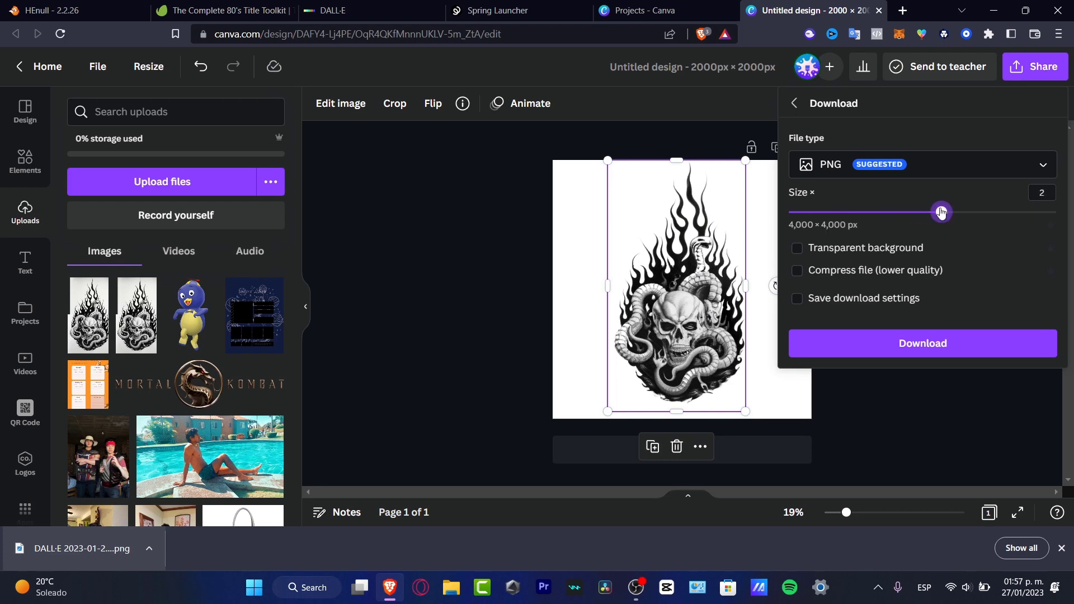
click(906, 246)
- Download the PNG and save it in the Downloads folder
click(948, 353)
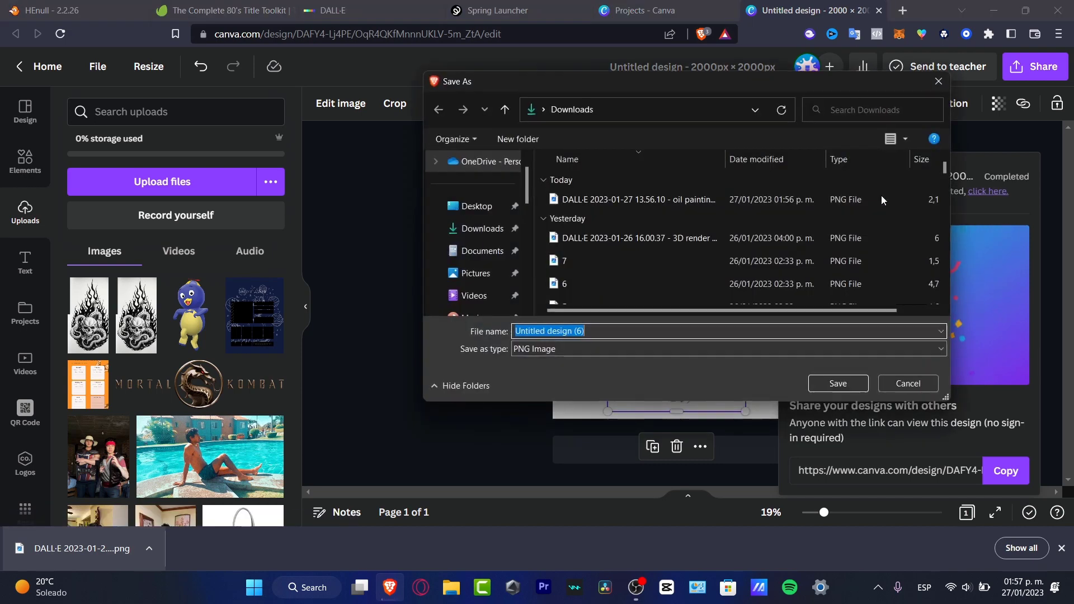
click(478, 228)
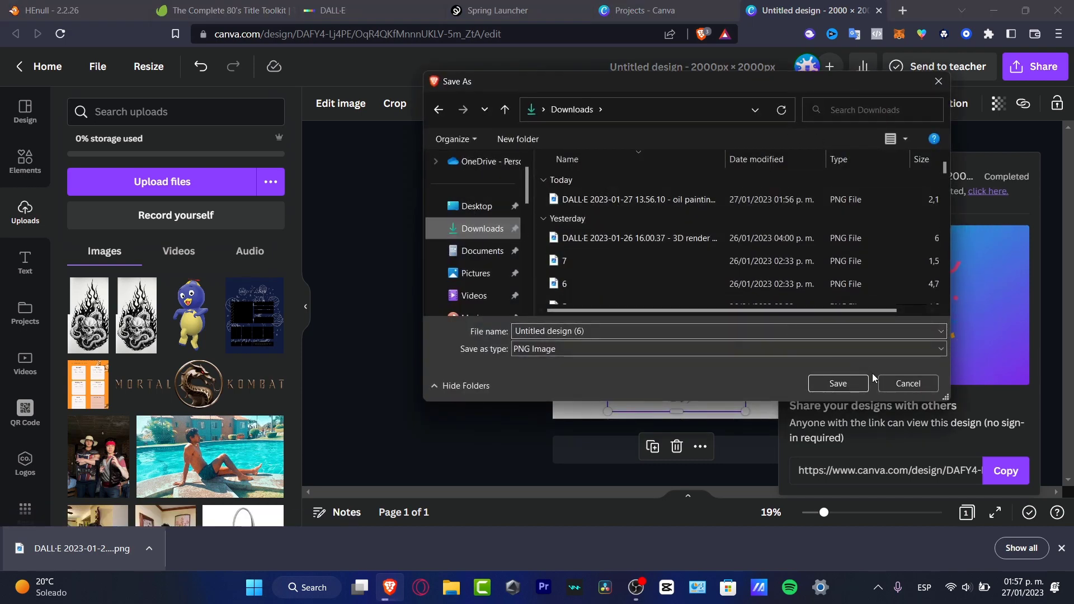
click(837, 384)
- Upload 'Untitled design (6)' from Downloads onto the Teespring shirt front
click(493, 10)
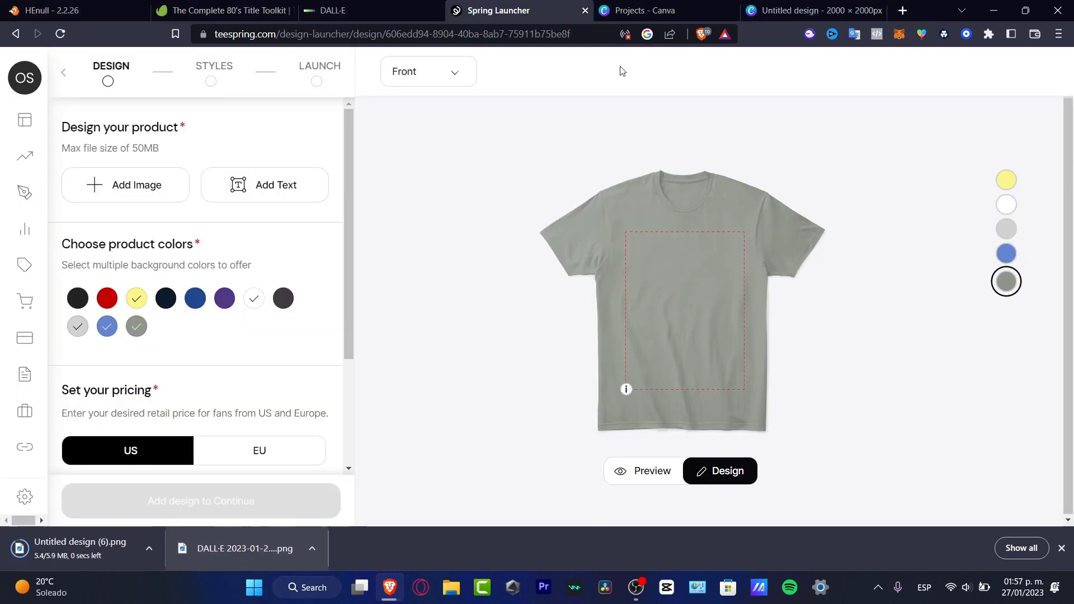
click(131, 193)
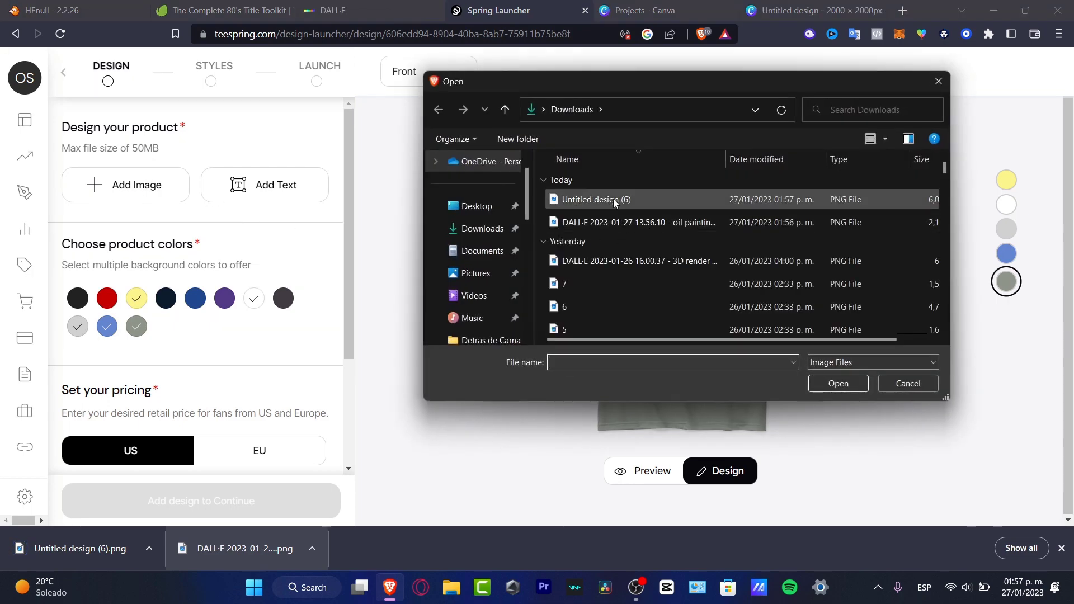
click(613, 199)
click(838, 384)
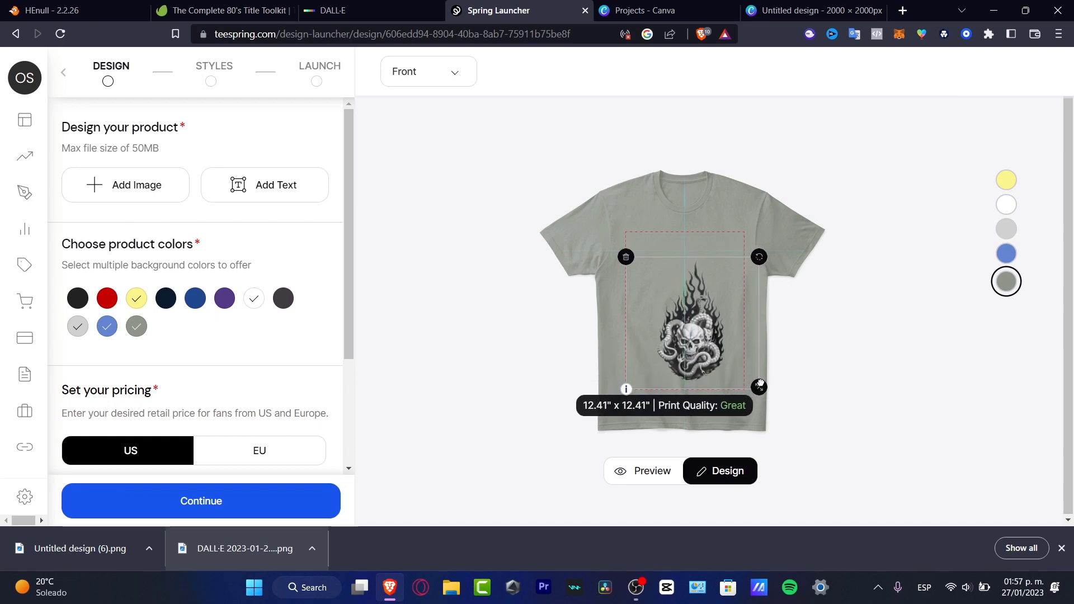
- Enlarge the artwork to 17.23" x 17.23", centre it, and show it on a white shirt
drag(764, 379, 799, 409)
drag(715, 363, 686, 337)
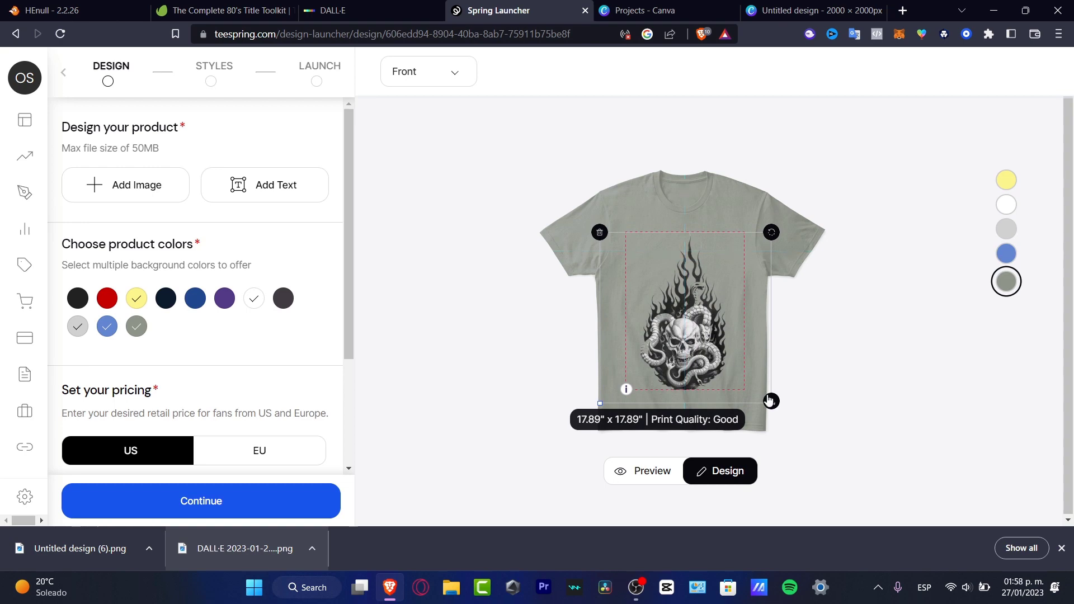
drag(770, 403, 765, 405)
click(893, 310)
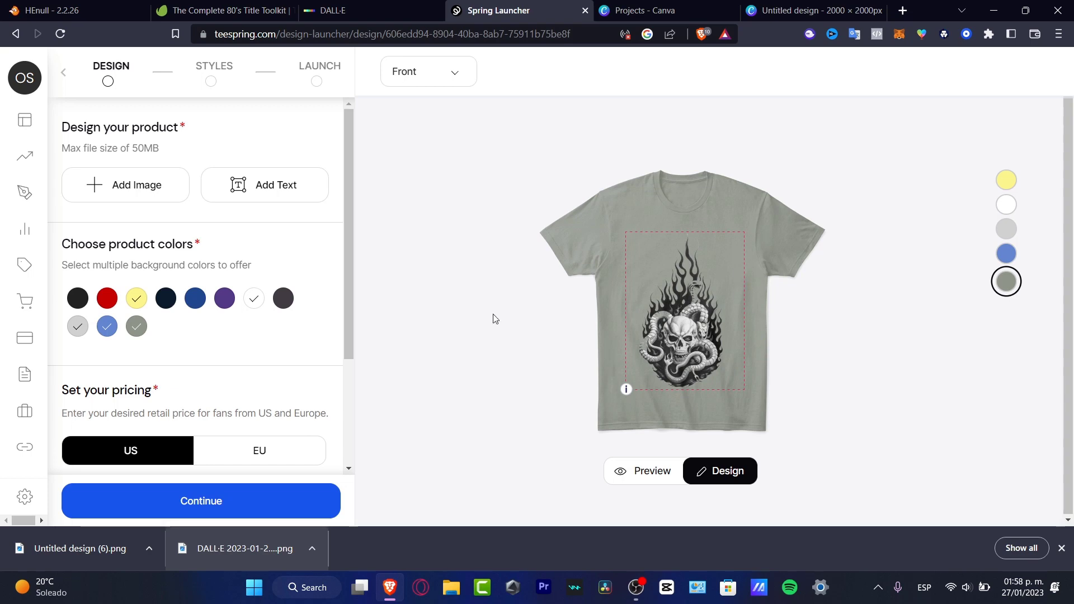
click(1007, 205)
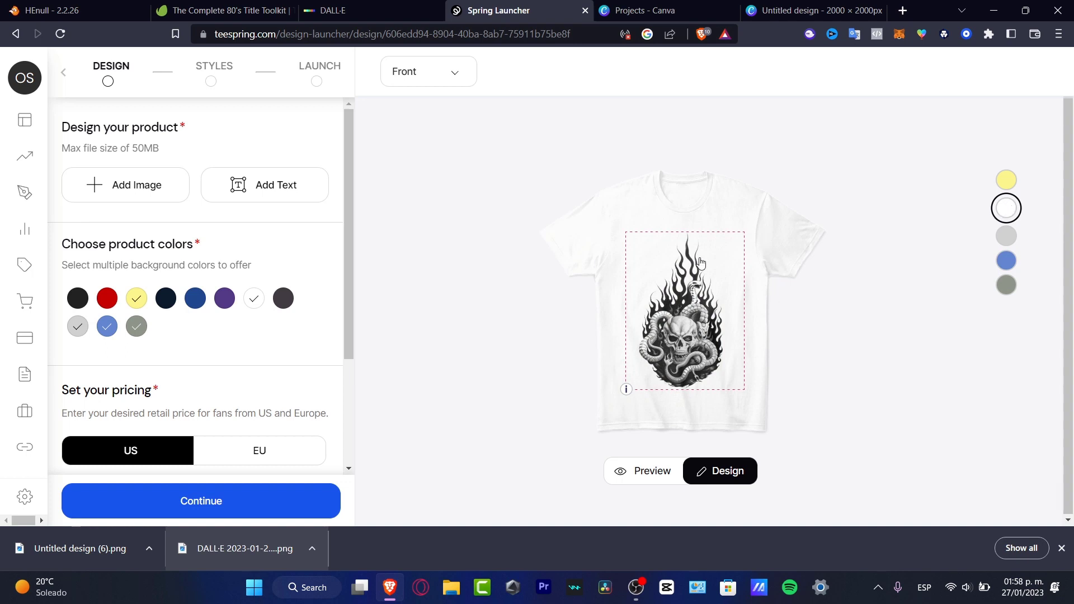
mouse_move(740, 236)
mouse_down()
mouse_move(727, 234)
mouse_move(741, 234)
mouse_up()
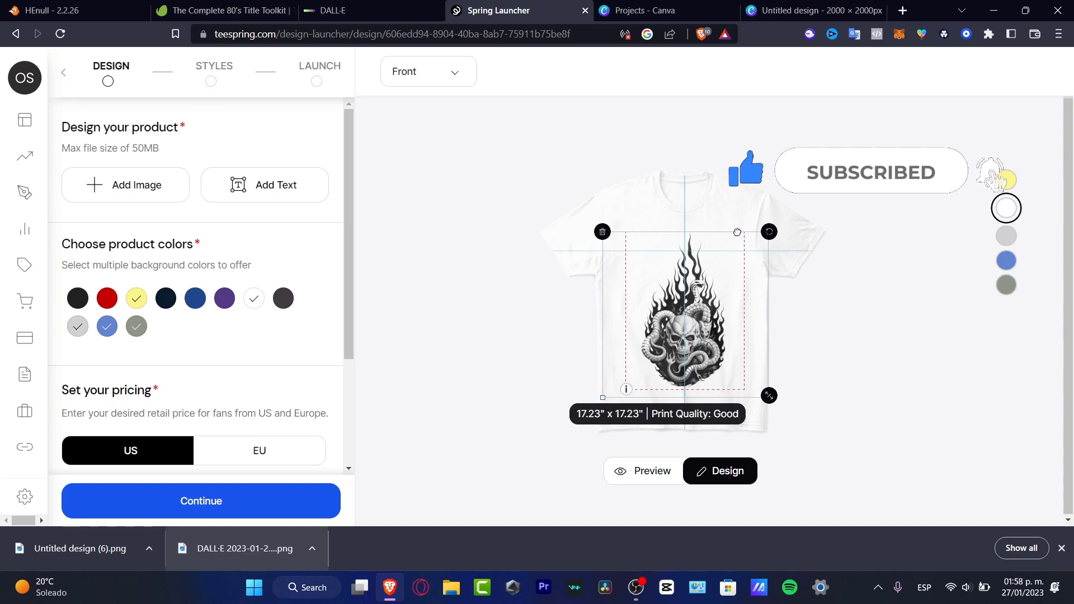